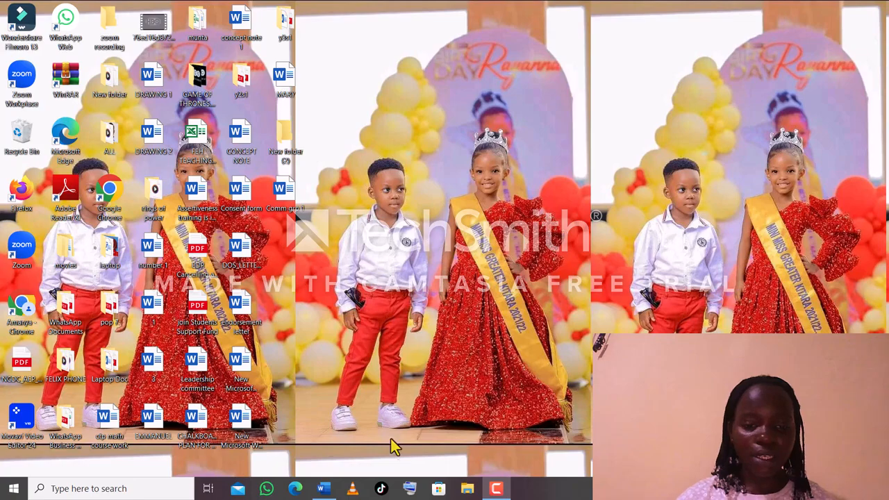
# Step: Switch to the open Word document Comm grp 1 and go to its beginning
pyautogui.moveTo(325, 491)
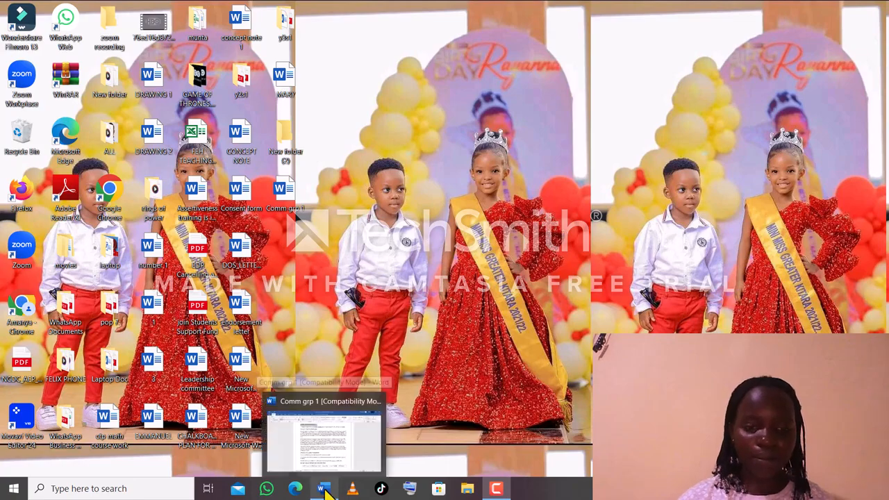
pyautogui.click(325, 491)
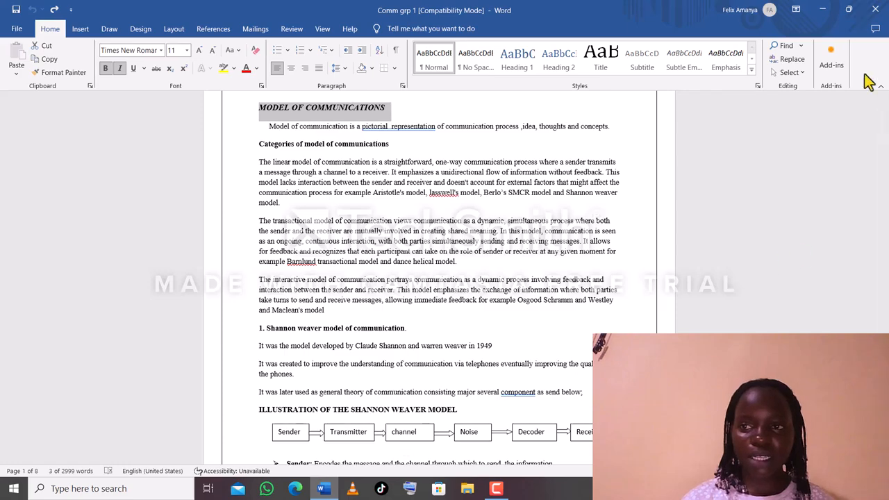
pyautogui.click(885, 98)
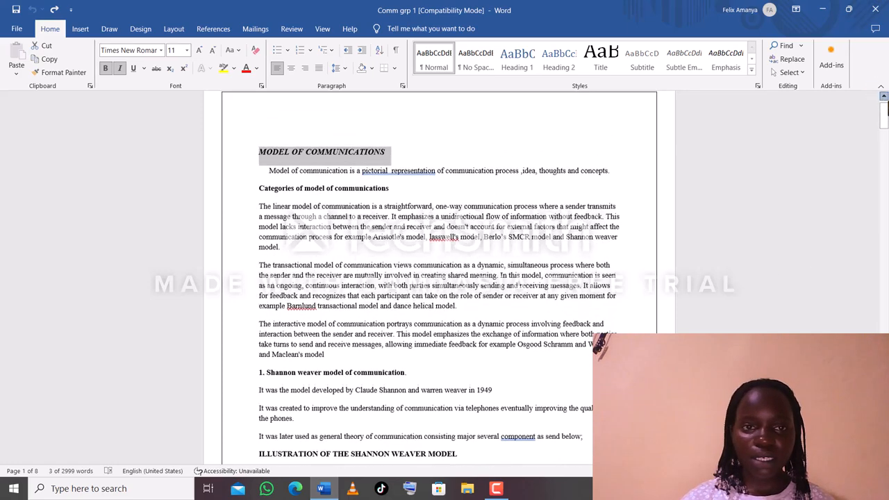
pyautogui.click(532, 144)
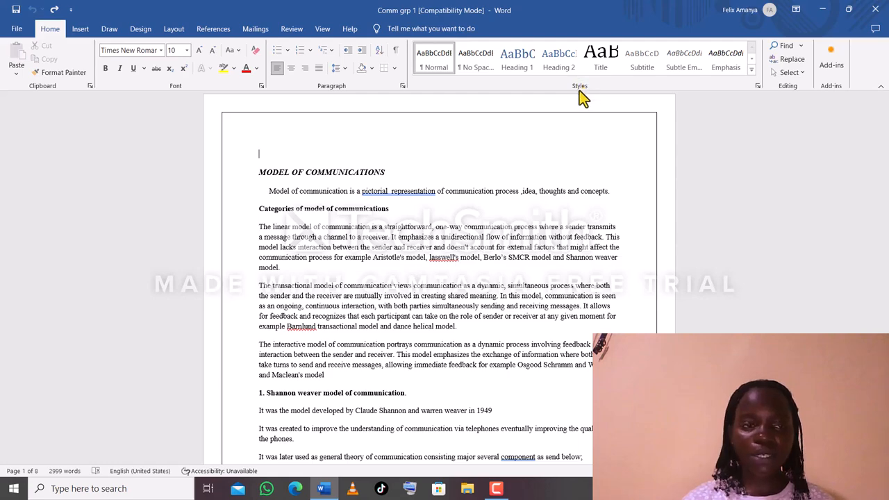
# Step: Show the full list of styles and apply the Title style to the "MODEL OF COMMUNICATIONS" line
pyautogui.click(444, 61)
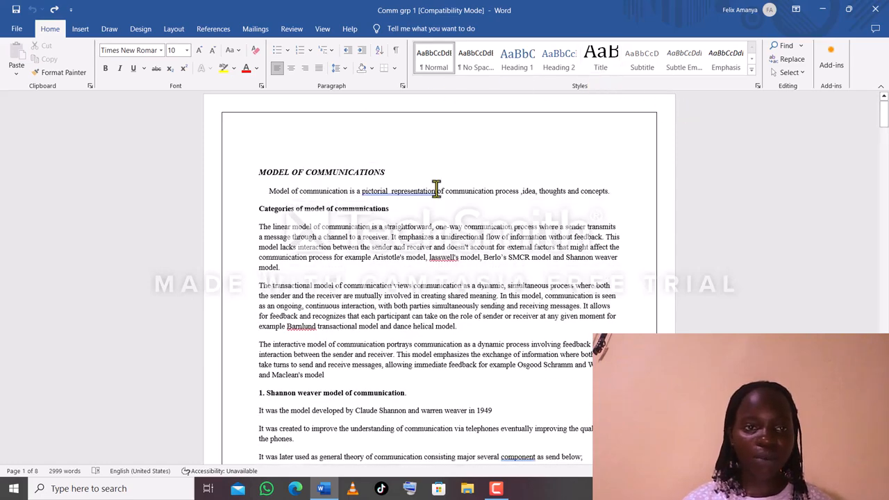
pyautogui.click(250, 174)
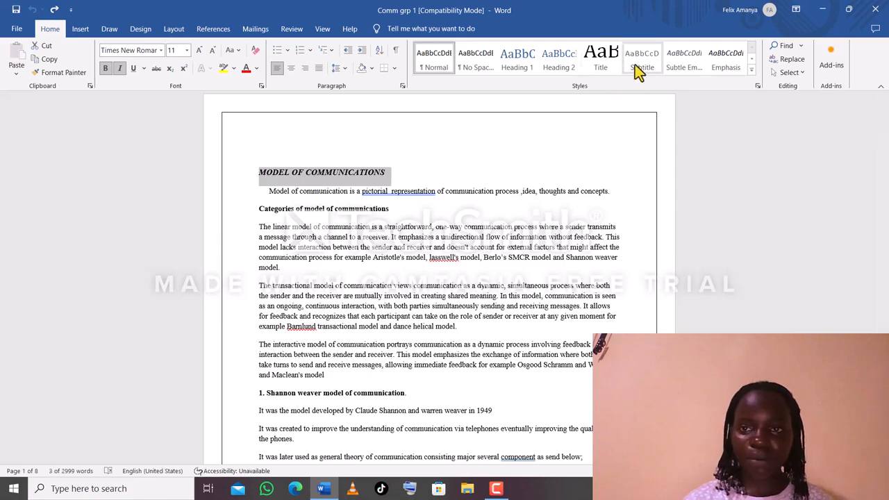
pyautogui.click(757, 85)
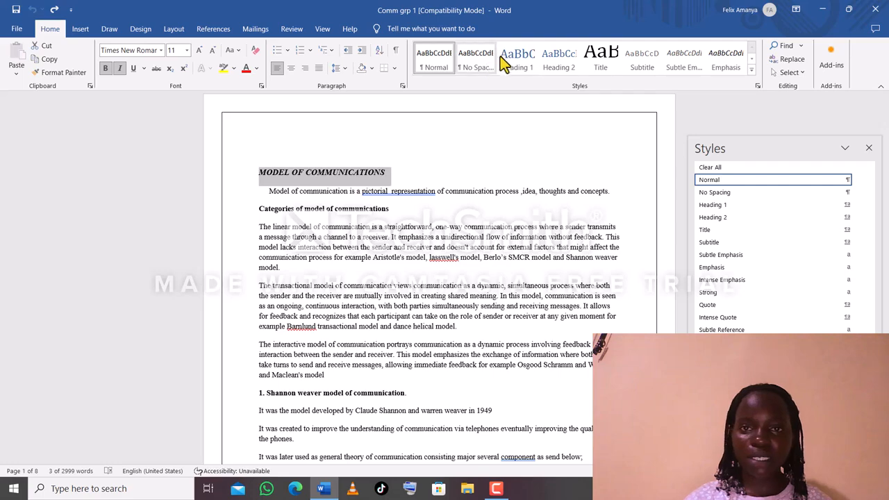
pyautogui.click(739, 232)
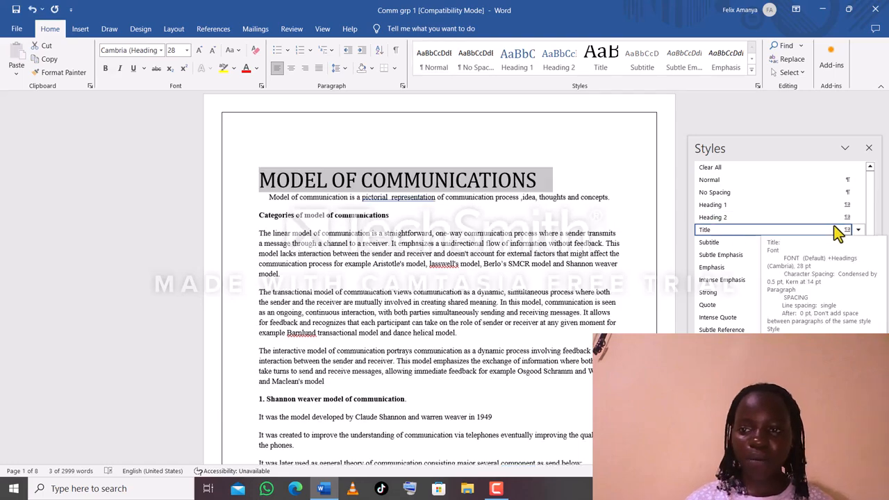
# Step: Modify the Title style to use the Algerian font at 14 pt in bold
pyautogui.click(860, 231)
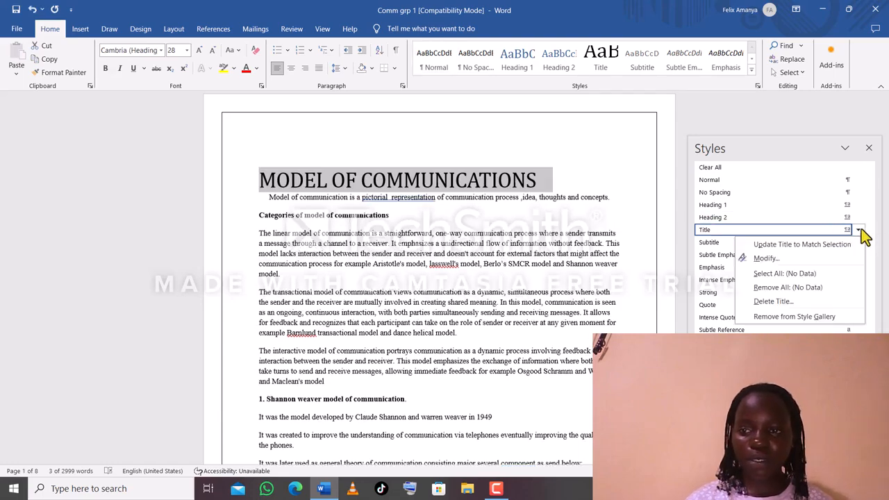
pyautogui.click(820, 257)
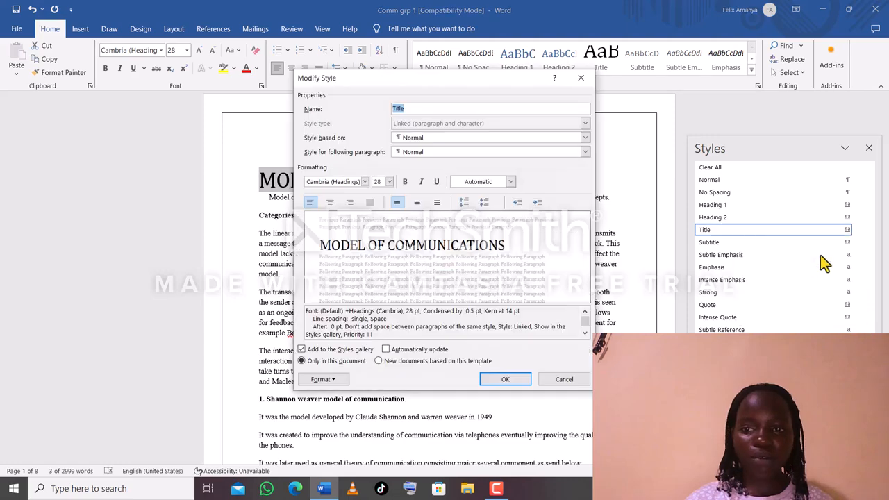
pyautogui.click(389, 181)
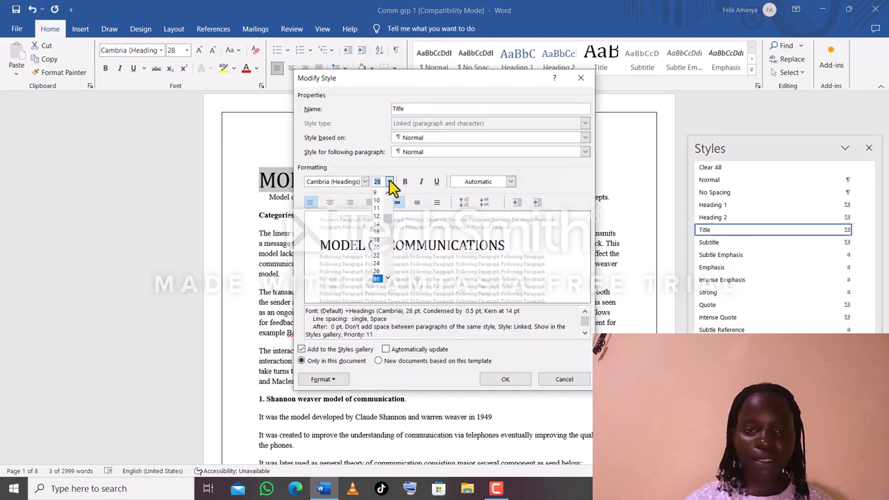
pyautogui.click(378, 224)
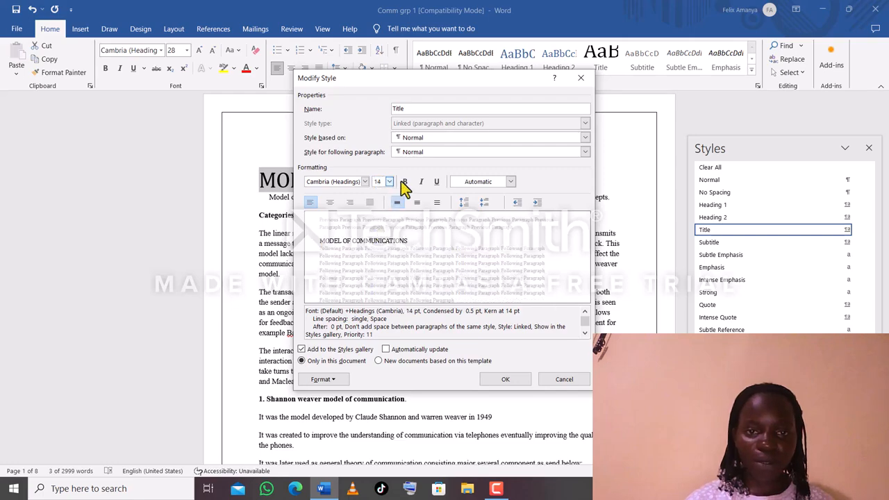
pyautogui.click(405, 182)
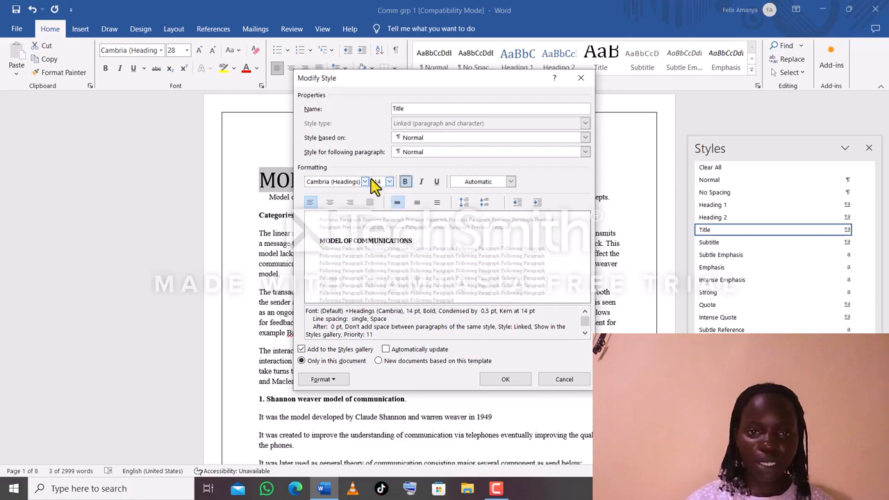
pyautogui.click(365, 181)
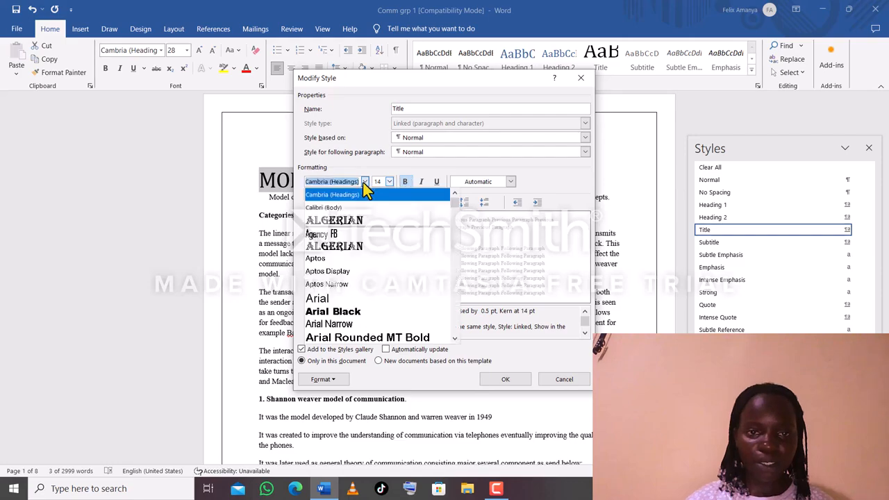
pyautogui.click(343, 220)
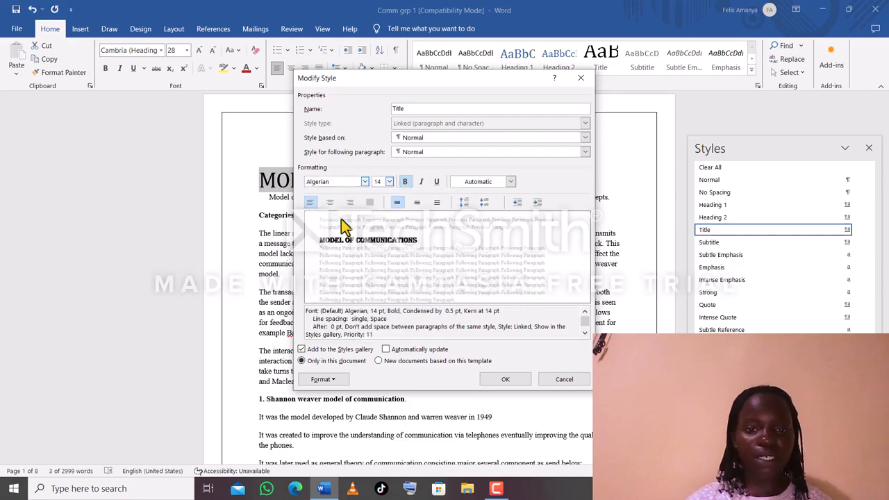
pyautogui.click(497, 380)
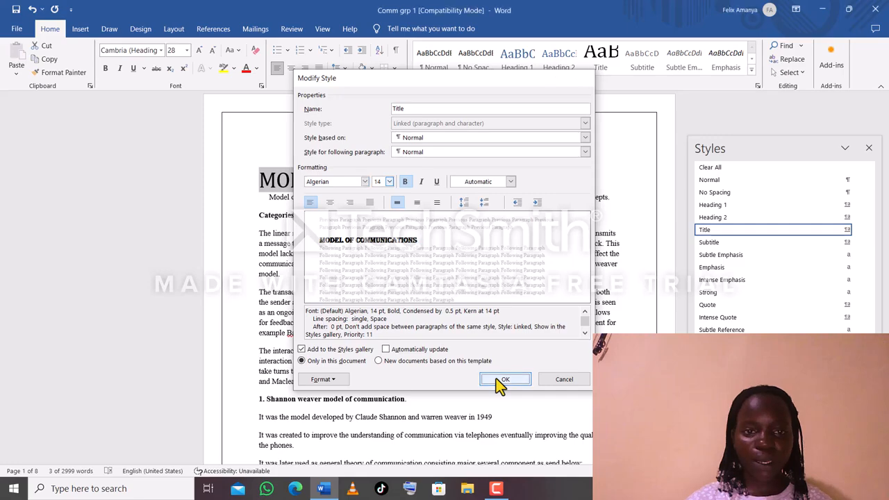
# Step: Apply the Heading 1 style to the line "Categories of model of communications"
pyautogui.click(259, 210)
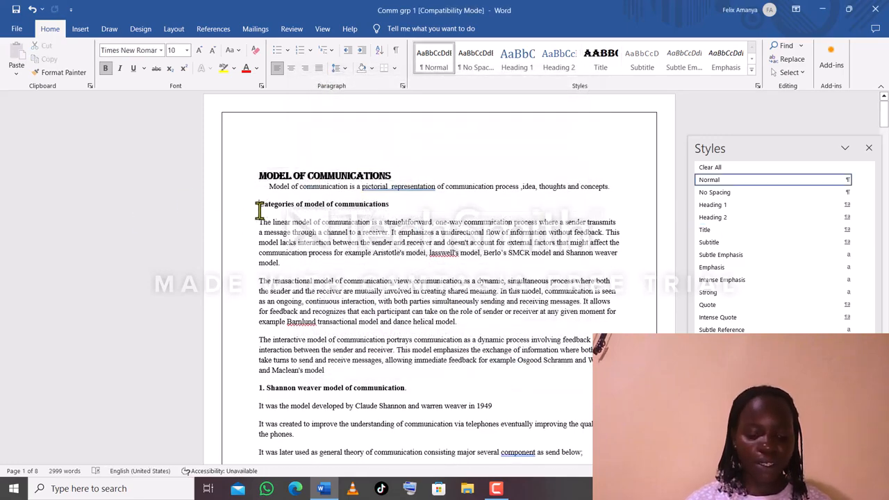
pyautogui.moveTo(259, 210); pyautogui.dragTo(295, 210)
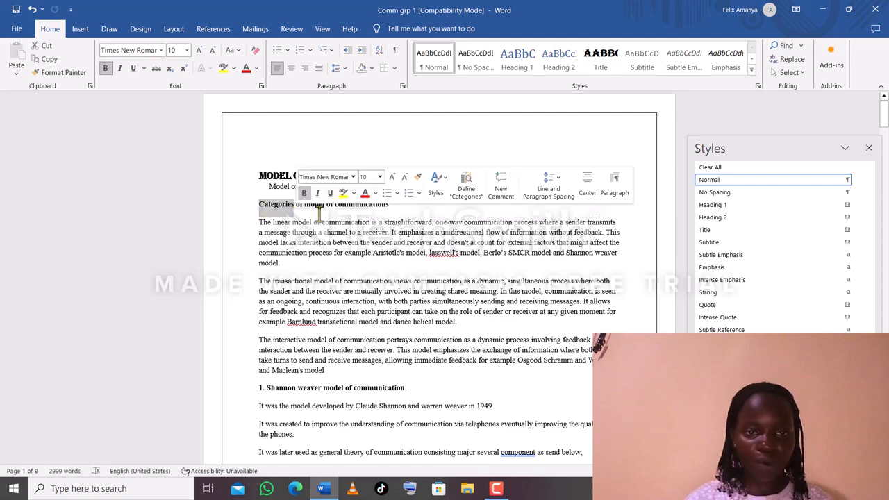
pyautogui.click(366, 207)
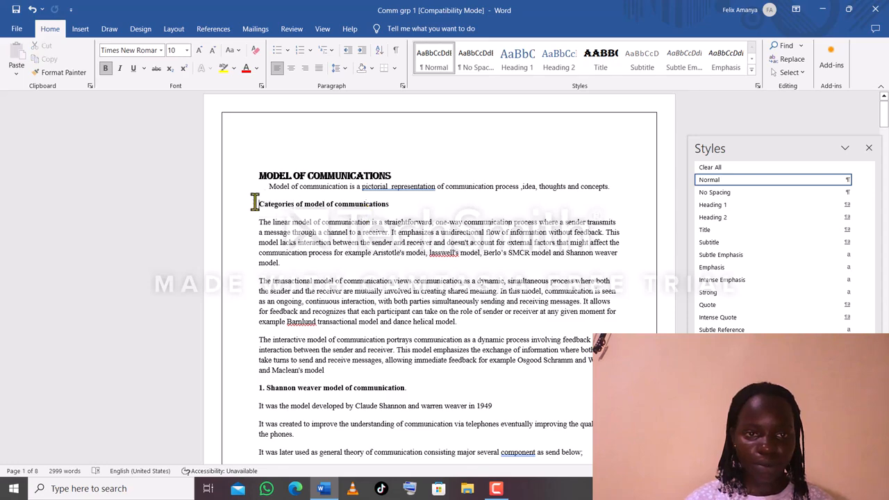
pyautogui.moveTo(255, 202); pyautogui.dragTo(359, 204)
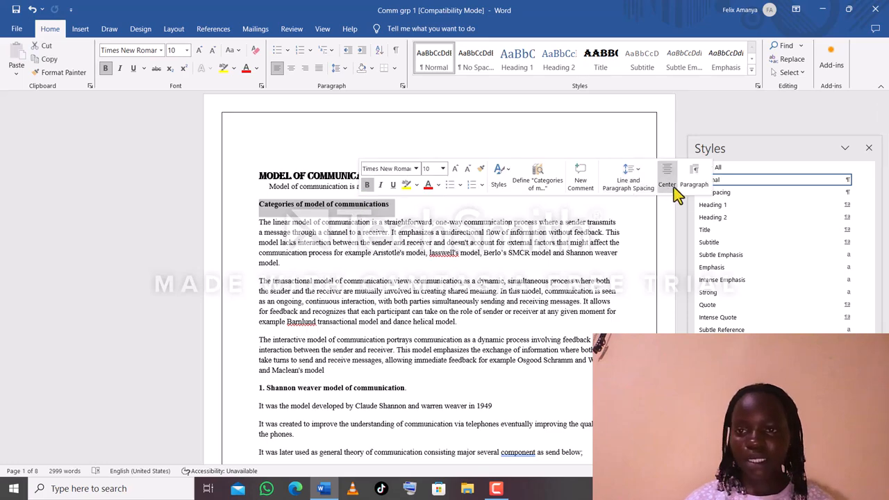
pyautogui.click(726, 204)
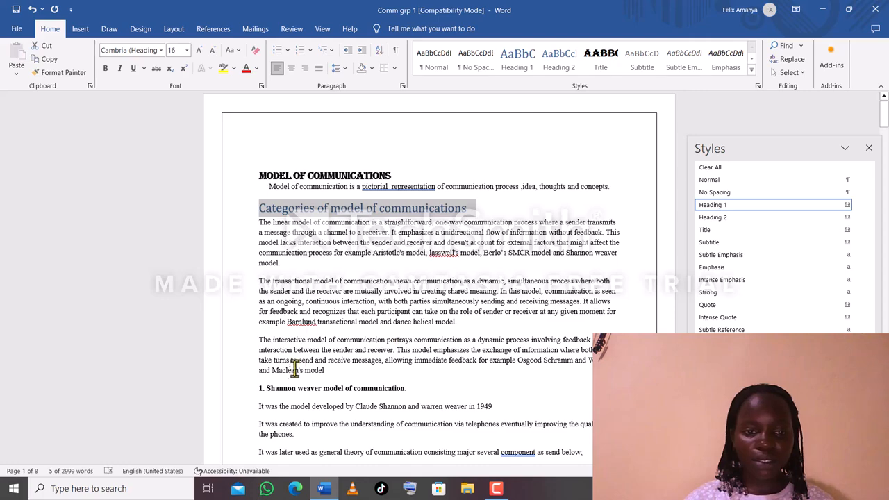
# Step: Apply the Heading 2 style to "Shannon weaver model of communication", leaving its number 1 out of the selection
pyautogui.click(259, 392)
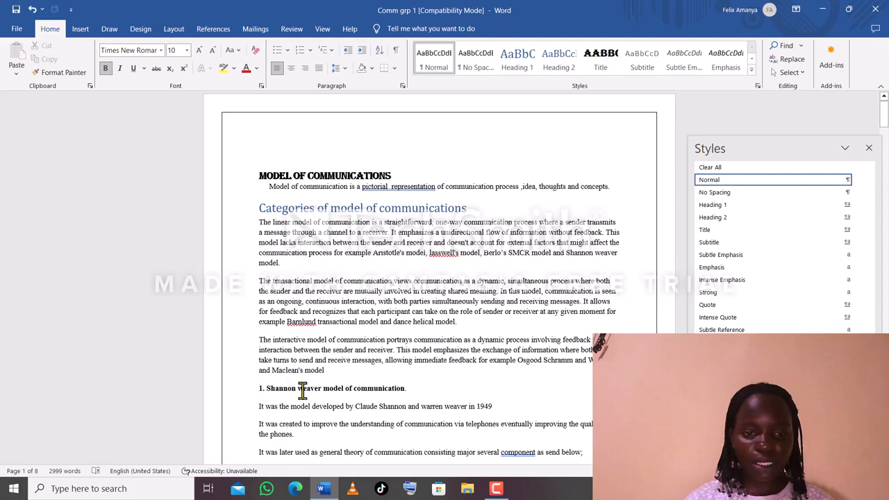
pyautogui.click(265, 388)
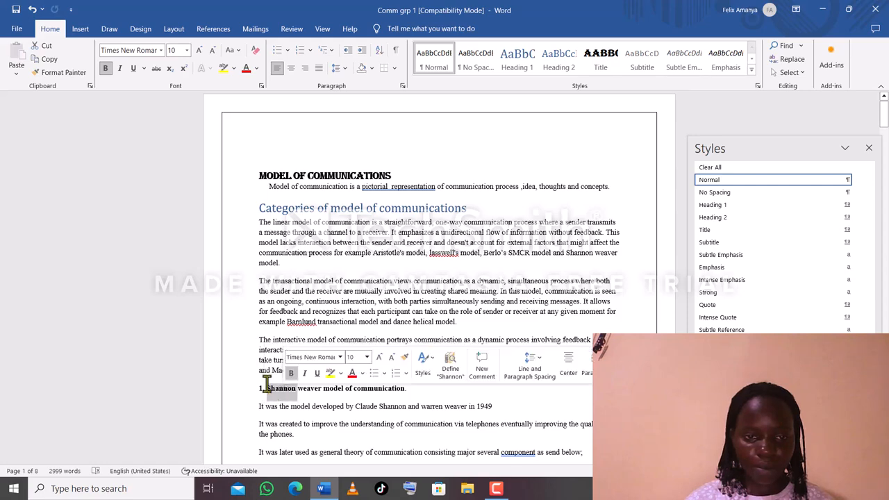
pyautogui.click(267, 382)
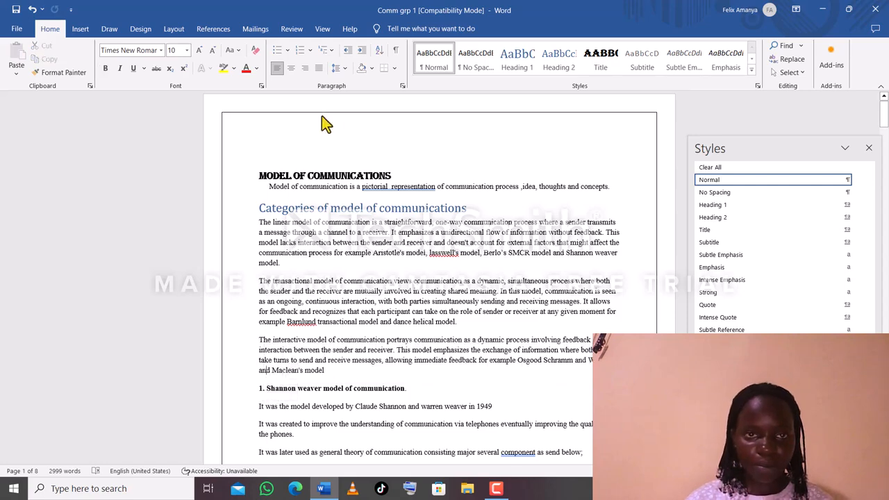
pyautogui.press('F10')
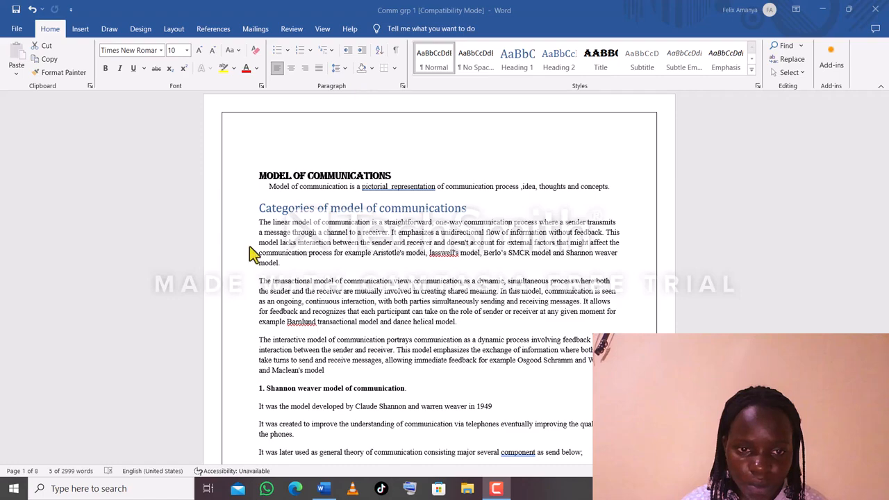
pyautogui.click(268, 387)
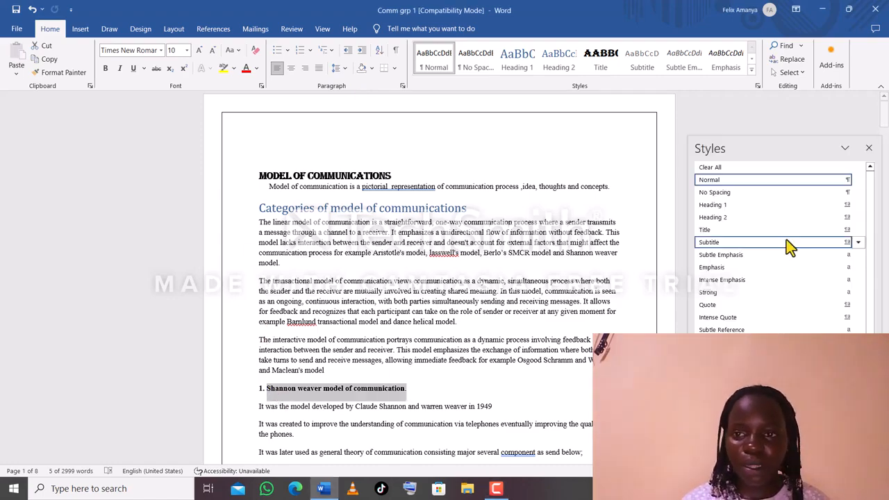
pyautogui.click(774, 217)
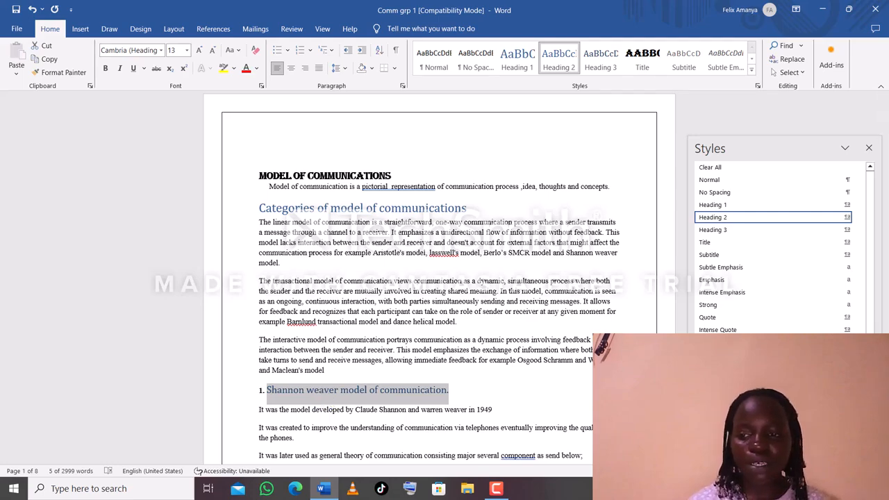
# Step: Apply the Heading 3 style to the line "Strength of Shannon weaver model" on page 2
pyautogui.scroll(-2, 439, 278)
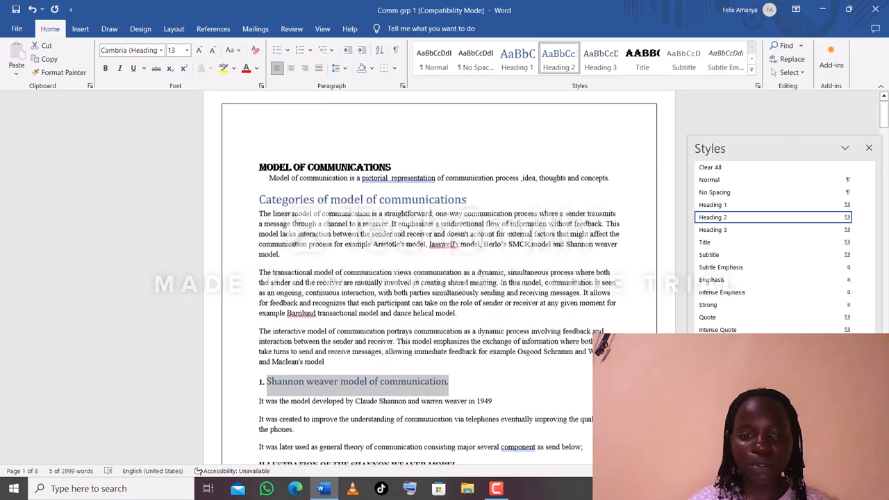
pyautogui.scroll(-3, 439, 278)
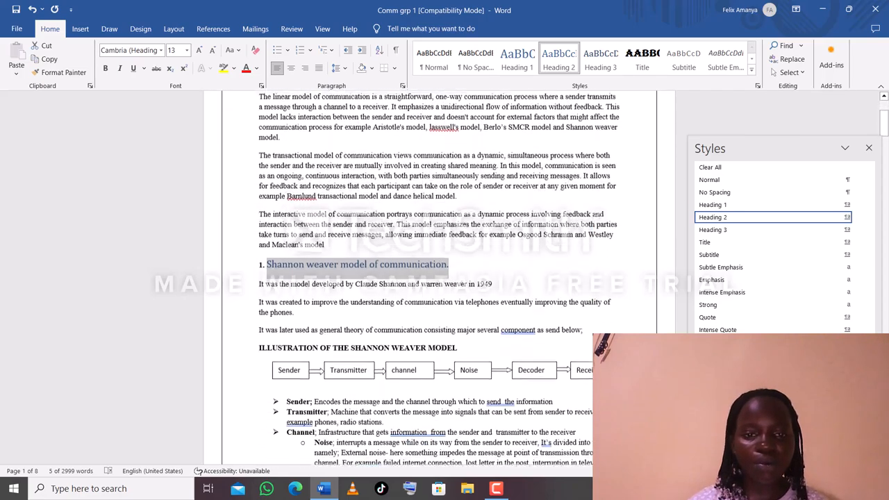
pyautogui.scroll(-3, 440, 278)
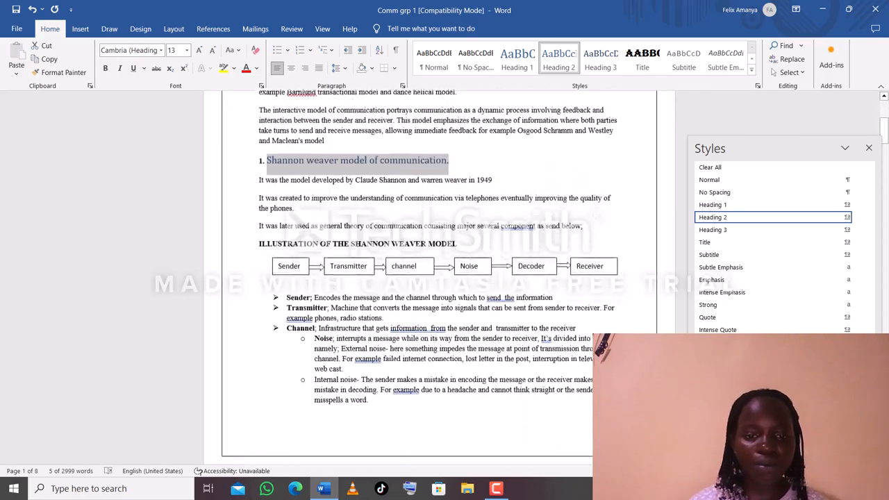
pyautogui.scroll(-4, 440, 278)
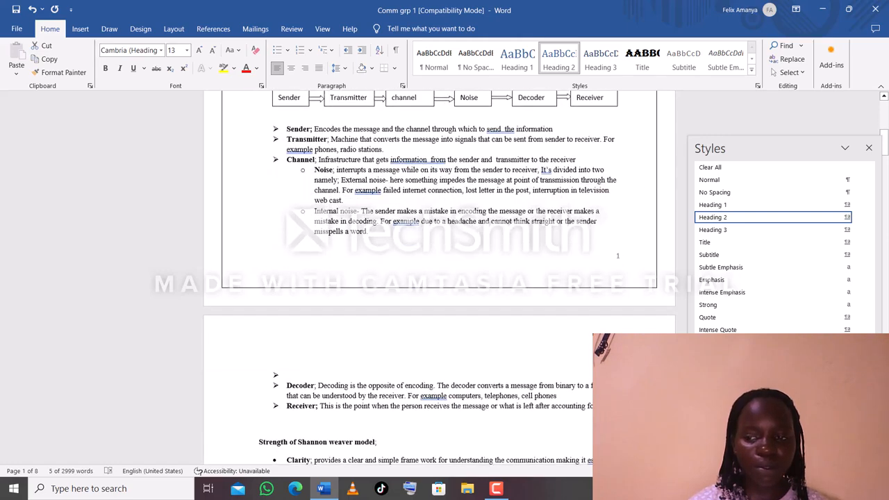
pyautogui.scroll(-15, 440, 278)
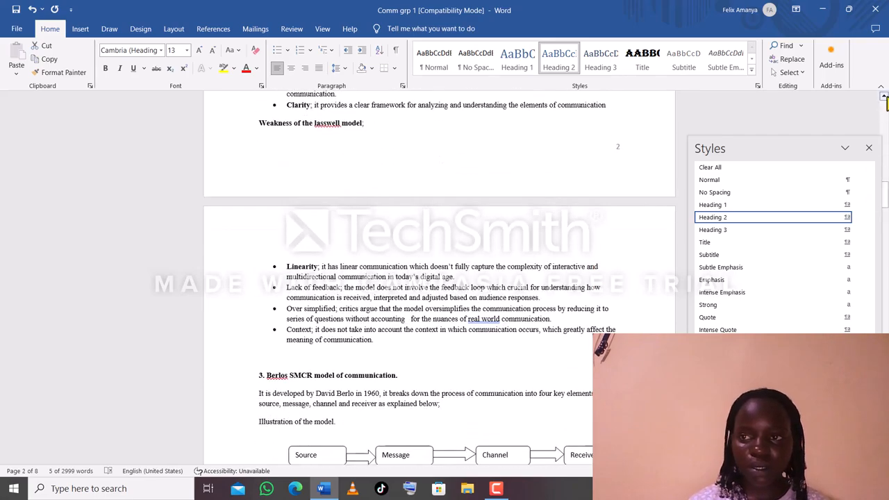
pyautogui.click(883, 97)
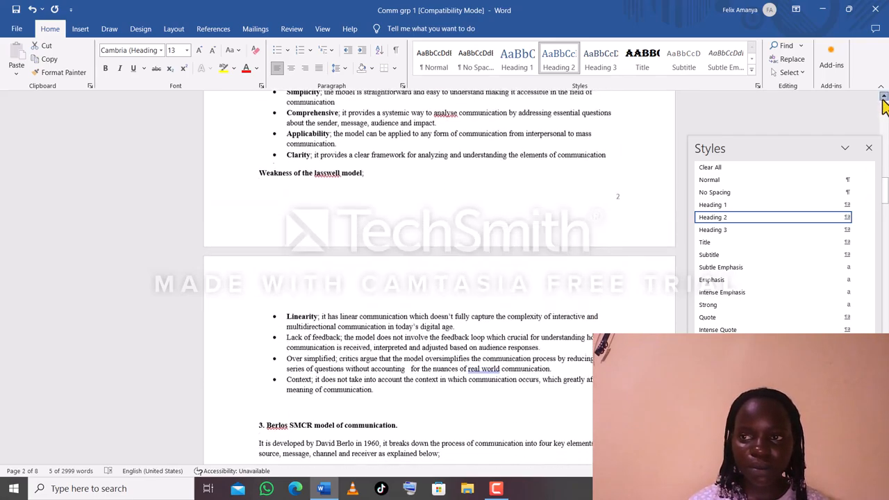
pyautogui.moveTo(883, 97); pyautogui.dragTo(884, 97)
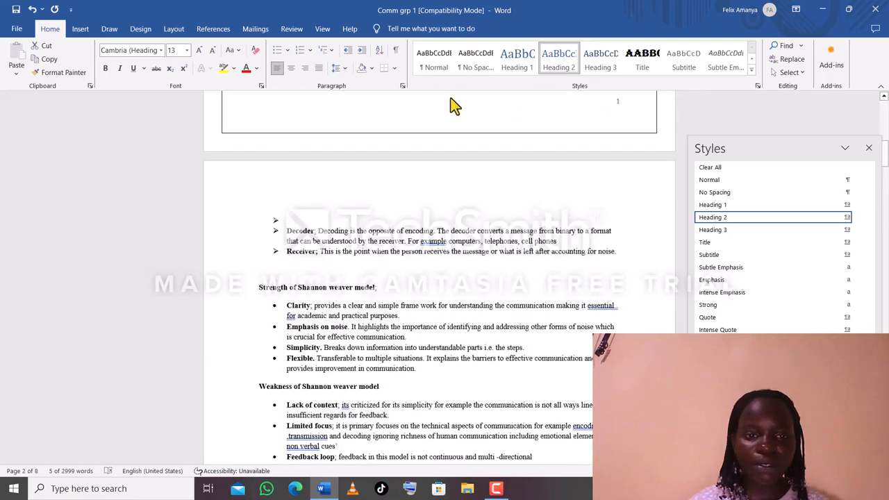
pyautogui.click(255, 287)
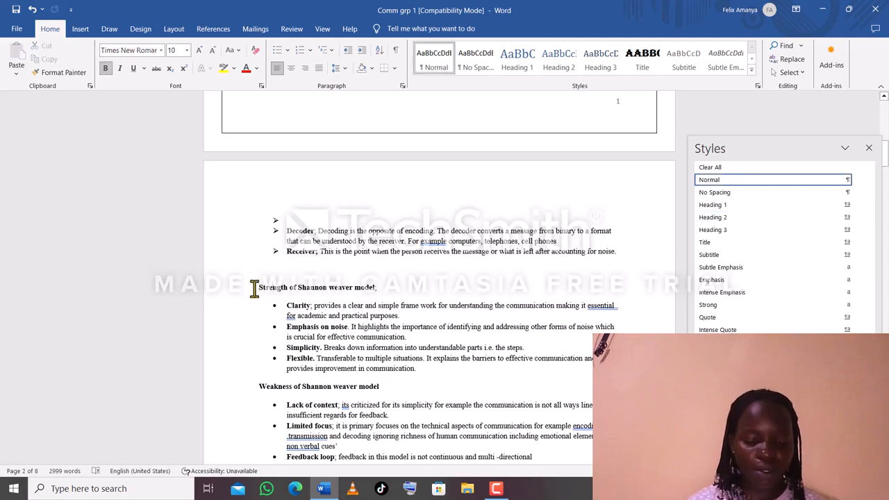
pyautogui.moveTo(254, 288); pyautogui.dragTo(640, 289)
pyautogui.click(640, 297)
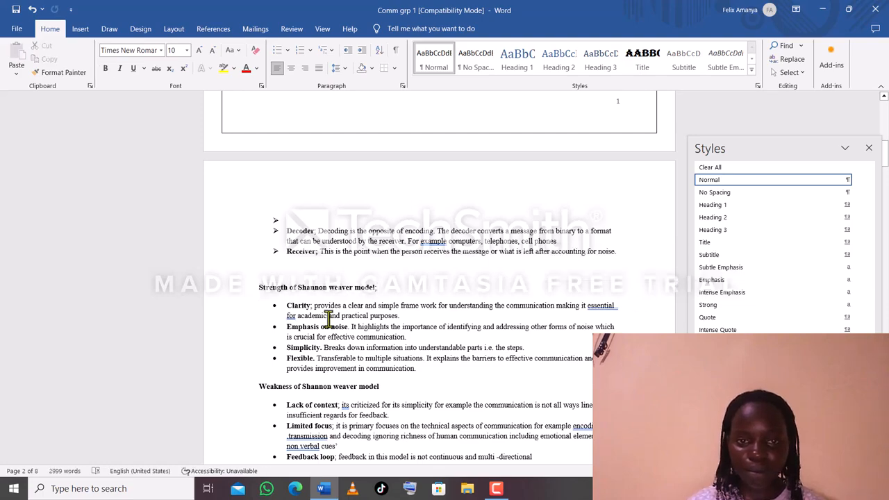
pyautogui.click(260, 289)
pyautogui.moveTo(260, 289); pyautogui.dragTo(378, 289)
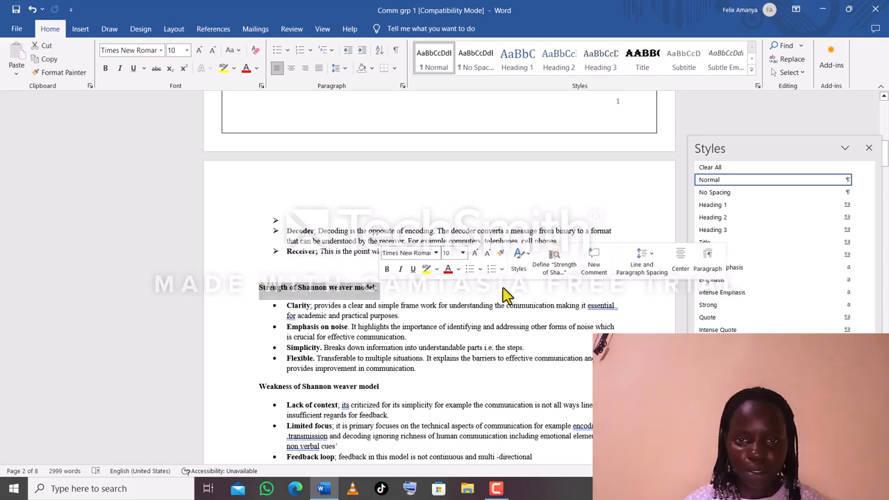
pyautogui.click(740, 229)
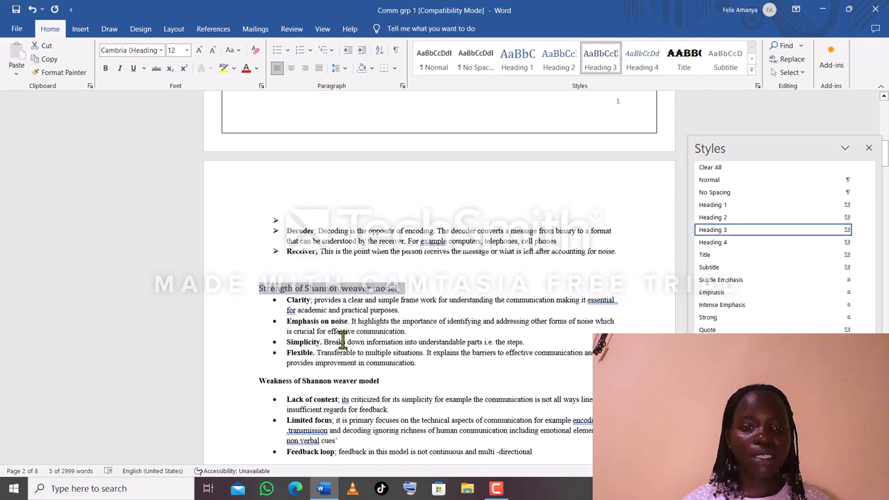
# Step: Apply the Heading 3 style to the whole line "Weakness of Shannon weaver model"
pyautogui.click(260, 383)
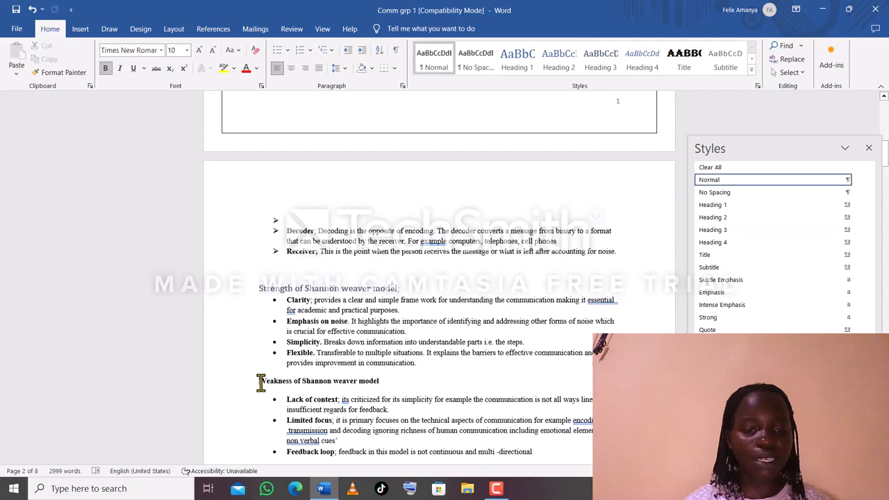
pyautogui.moveTo(261, 383); pyautogui.dragTo(351, 396)
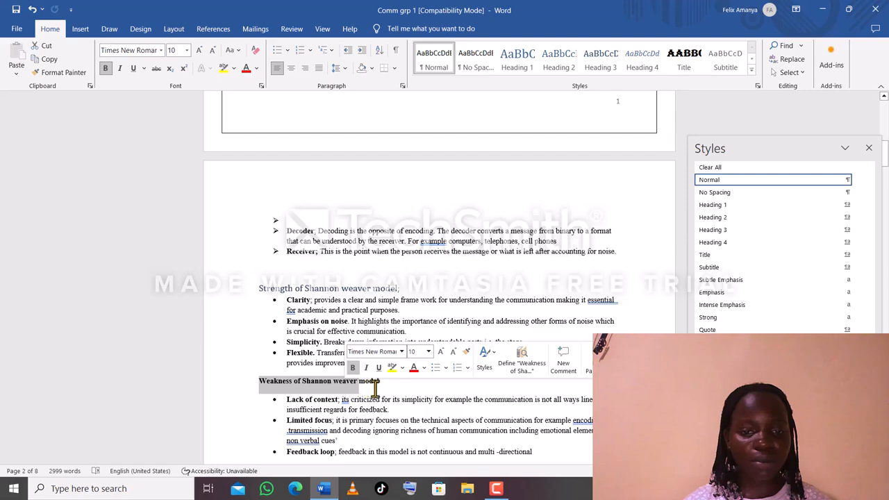
pyautogui.click(381, 387)
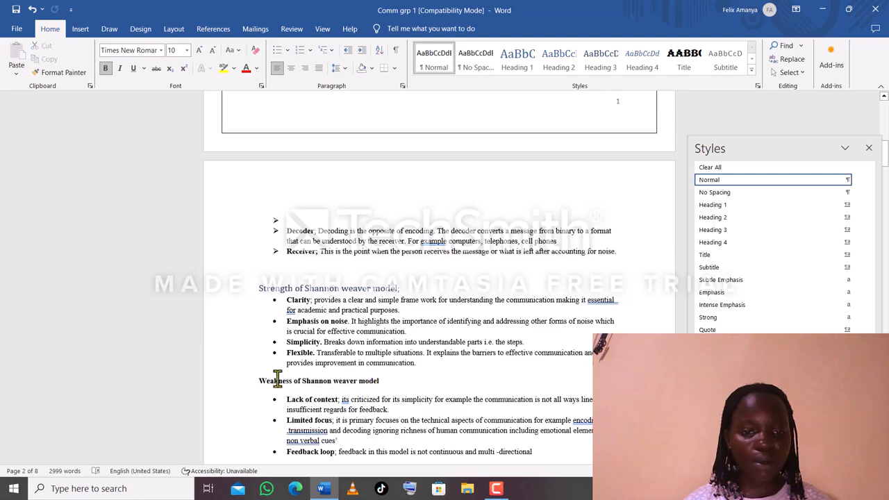
pyautogui.moveTo(261, 381); pyautogui.dragTo(366, 391)
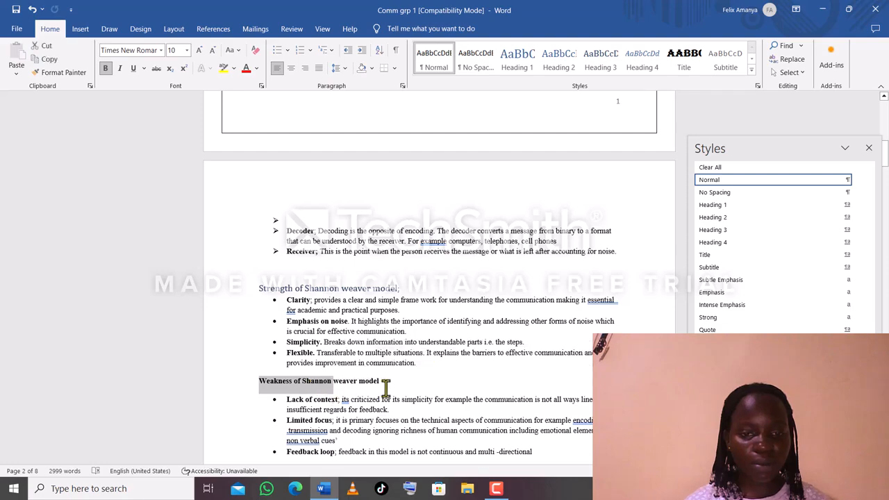
pyautogui.click(386, 388)
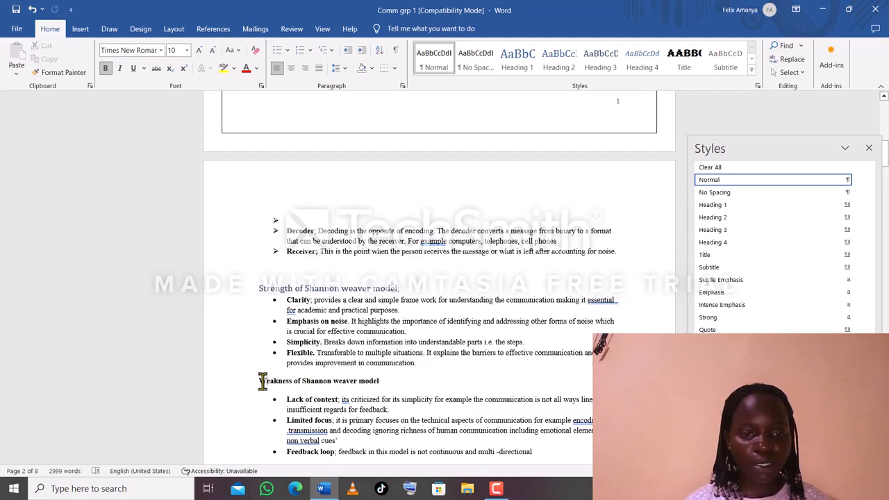
pyautogui.moveTo(264, 381); pyautogui.dragTo(335, 386)
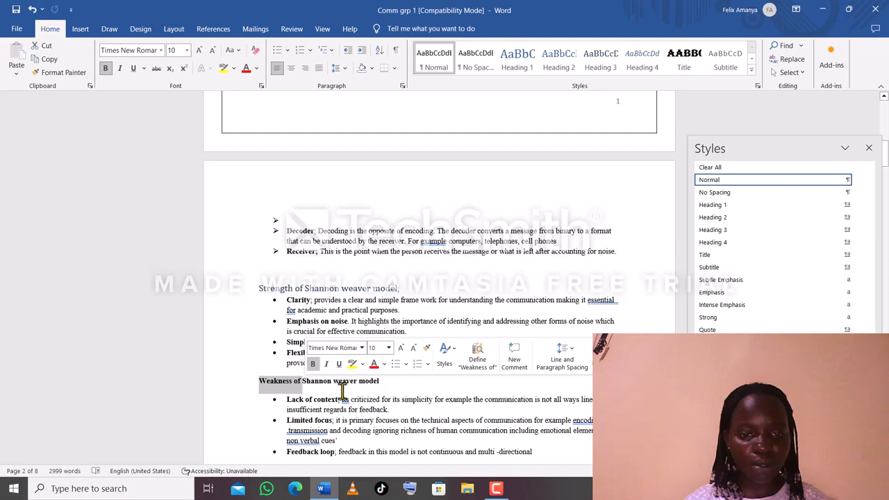
pyautogui.click(341, 389)
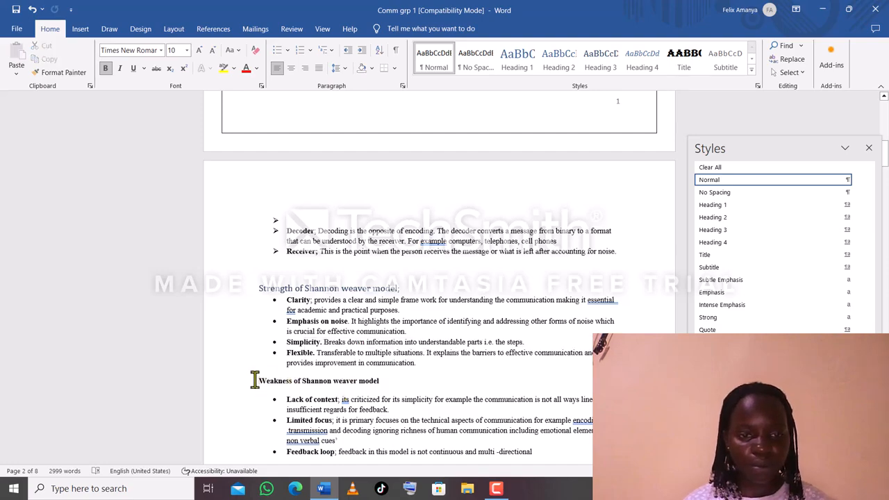
pyautogui.moveTo(255, 380); pyautogui.dragTo(384, 385)
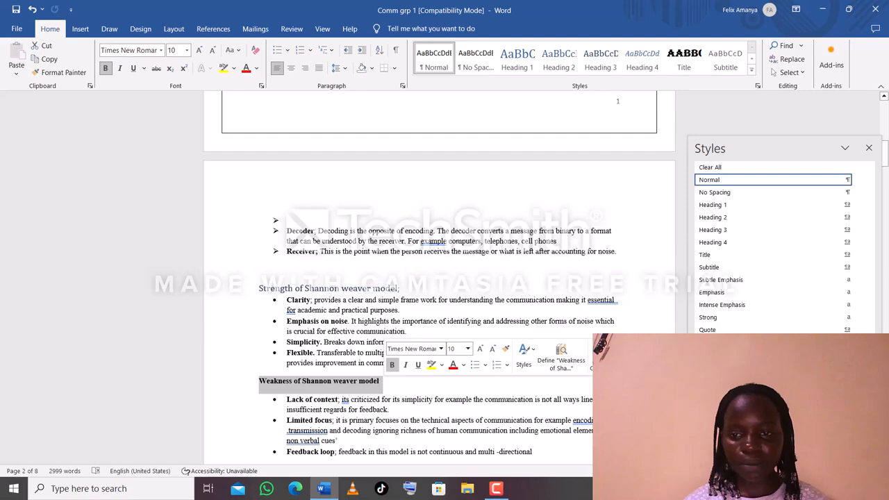
pyautogui.click(721, 235)
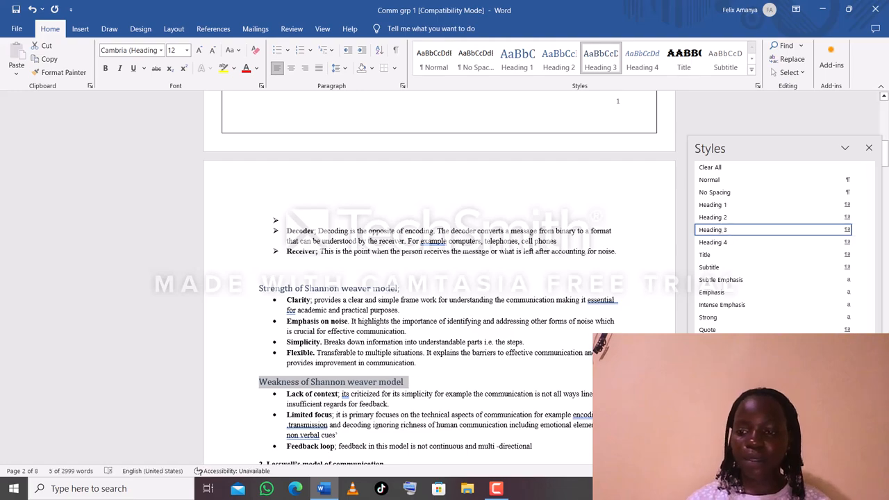
# Step: Apply the Heading 2 style to "Lasswell's model of communication", leaving its number 2 out of the selection
pyautogui.scroll(-3, 445, 334)
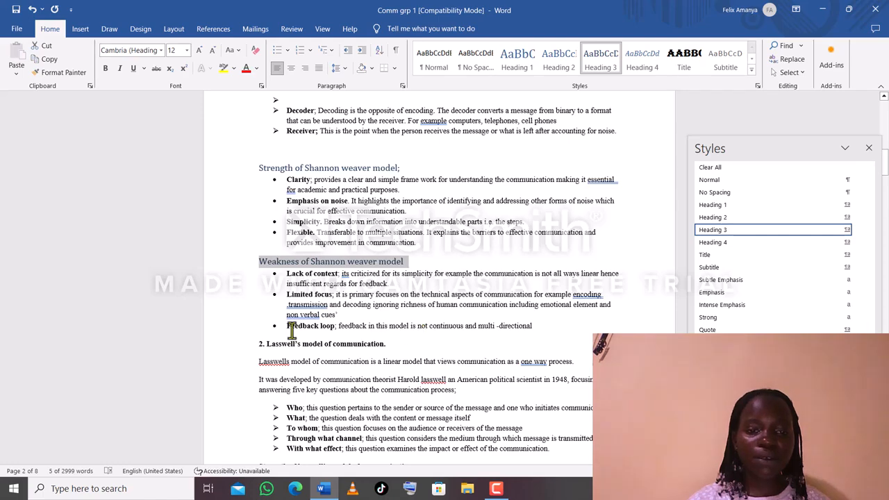
pyautogui.click(267, 343)
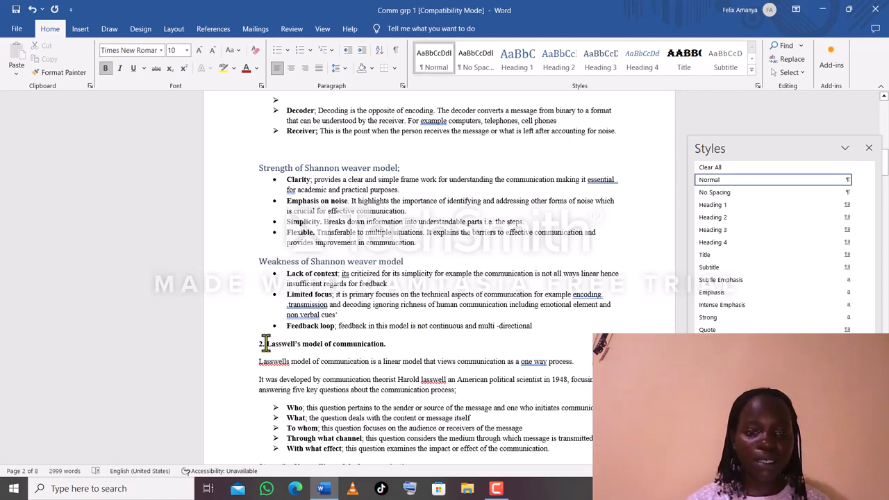
pyautogui.moveTo(266, 343); pyautogui.dragTo(353, 358)
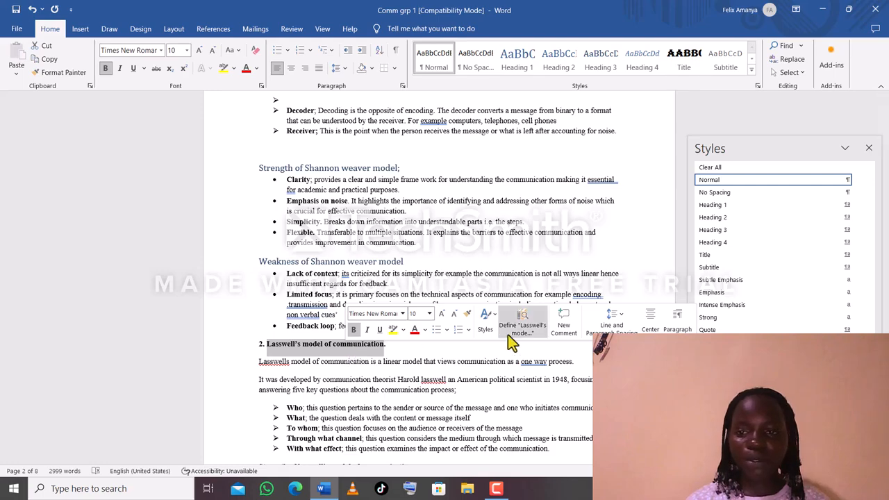
pyautogui.click(731, 218)
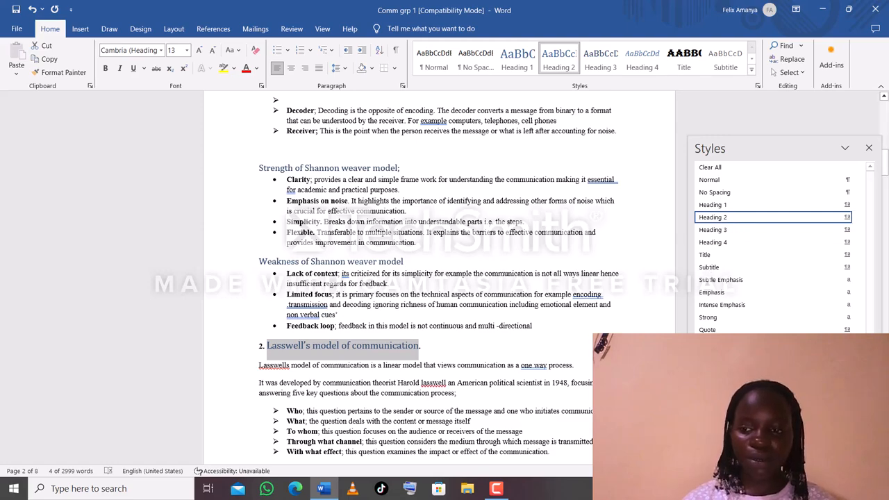
# Step: Apply the Heading 3 style to the line "Strength of lasswell's model of communication"
pyautogui.scroll(-3, 439, 278)
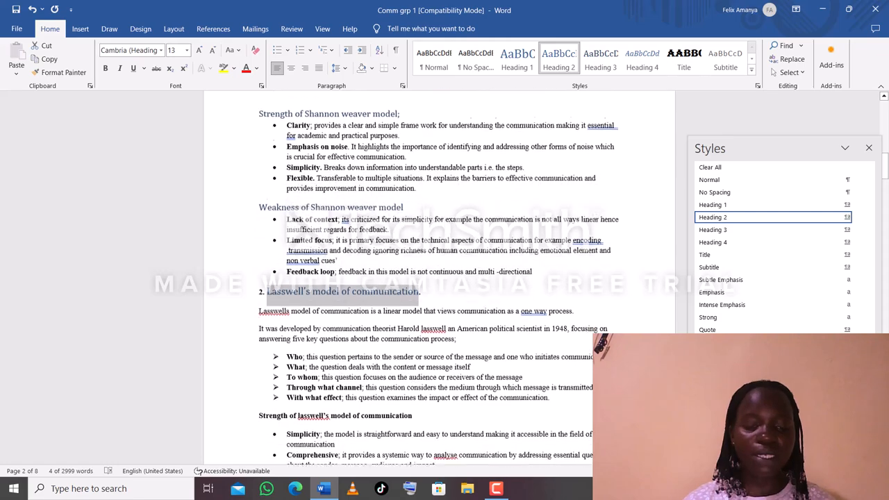
pyautogui.scroll(-2, 312, 237)
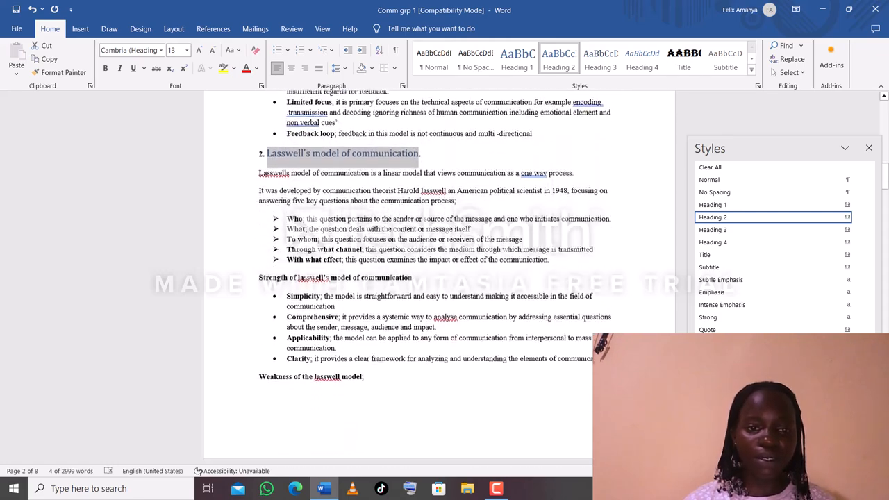
pyautogui.click(259, 275)
pyautogui.moveTo(259, 275); pyautogui.dragTo(382, 279)
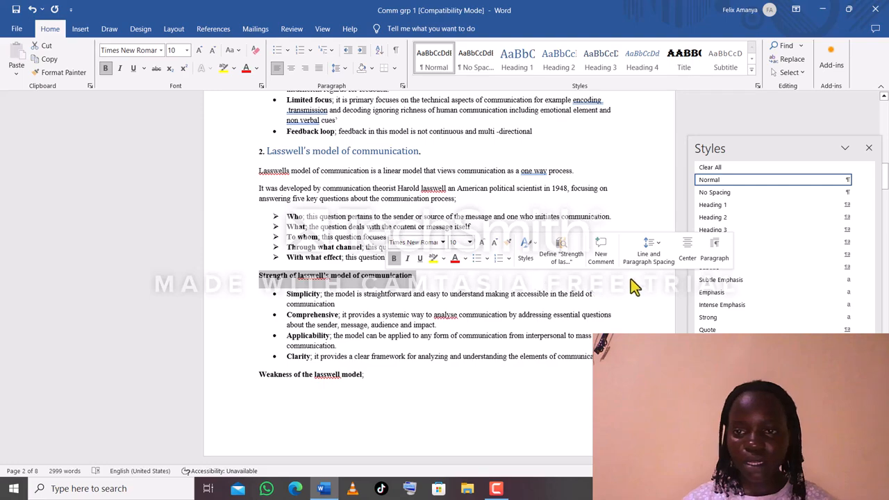
pyautogui.click(732, 230)
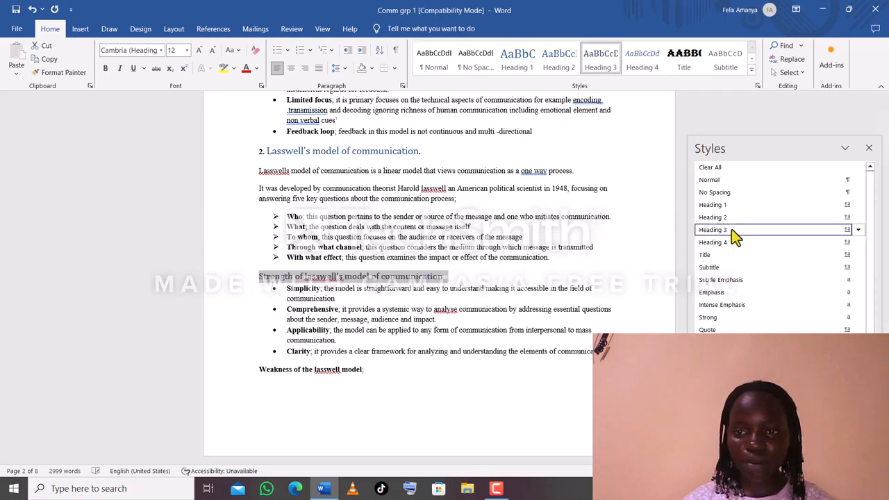
# Step: Apply the Heading 3 style to the text "Weakness of the lasswell model" at the end of page 2
pyautogui.click(260, 369)
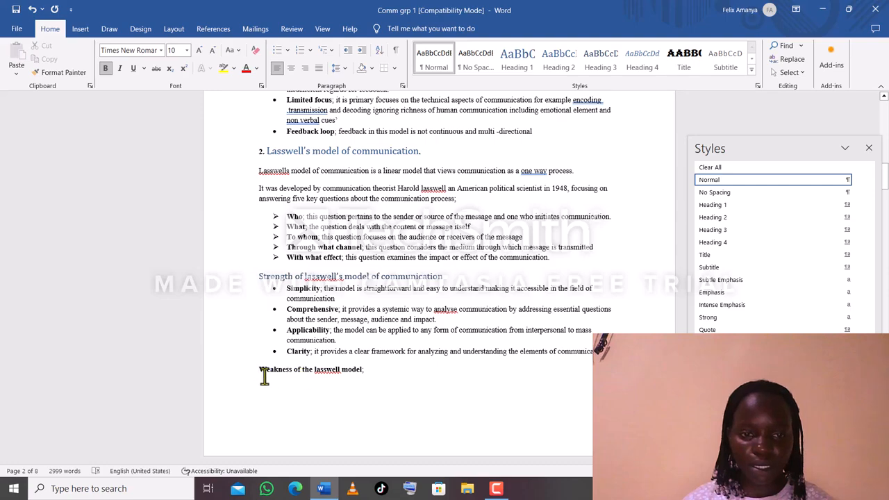
pyautogui.moveTo(256, 369); pyautogui.dragTo(362, 371)
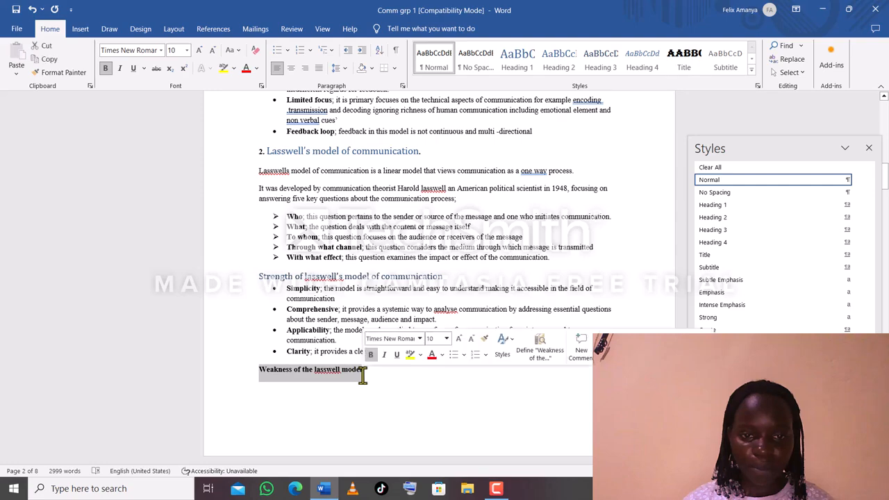
pyautogui.click(730, 295)
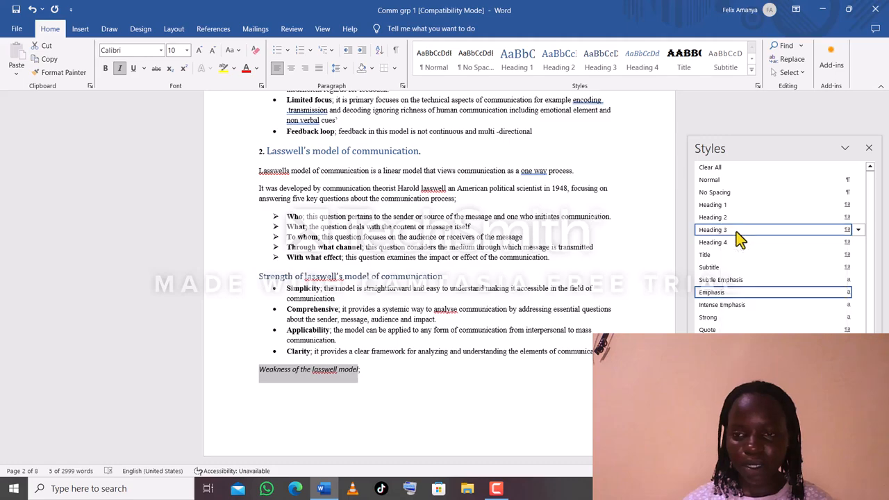
pyautogui.click(737, 231)
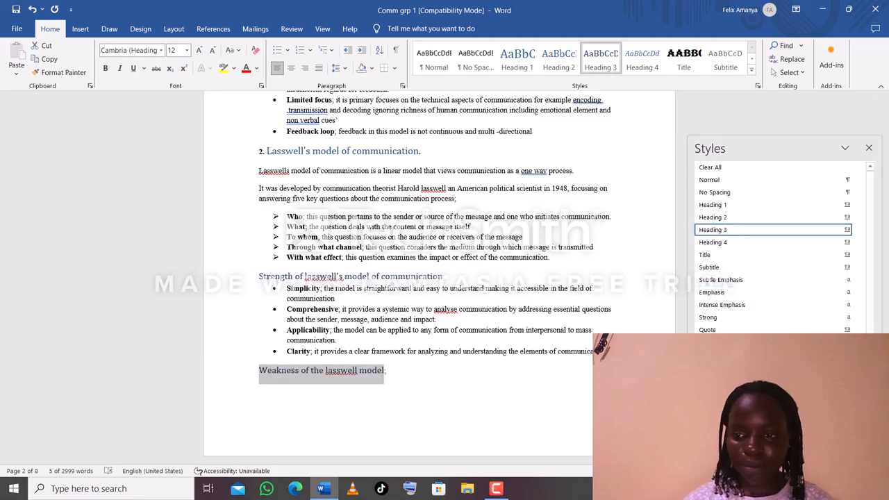
# Step: Apply the Heading 2 style to "Berlos SMCR model of communication." on page 3, leaving its number 3 out of the selection
pyautogui.scroll(-1, 408, 277)
pyautogui.scroll(-10, 439, 278)
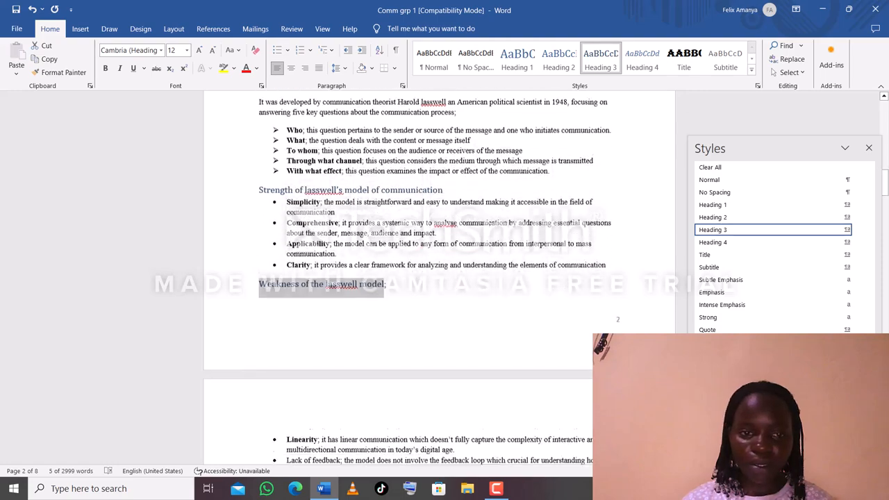
pyautogui.scroll(-1, 521, 347)
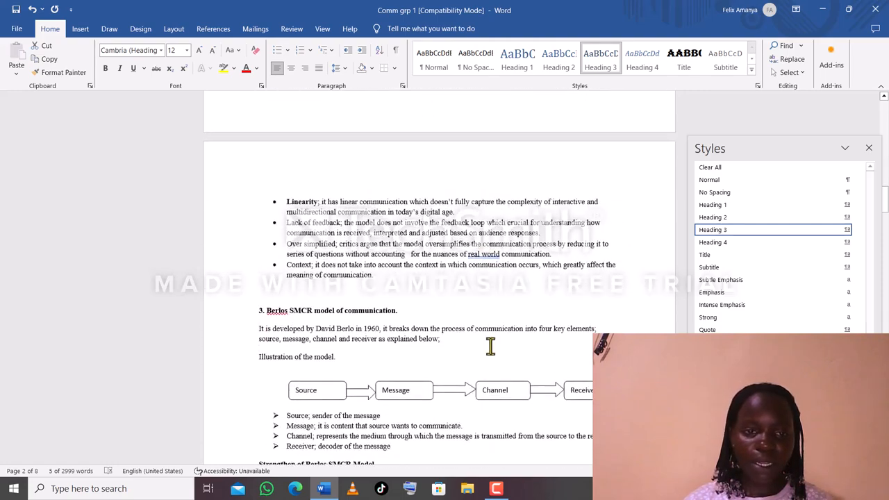
pyautogui.click(265, 313)
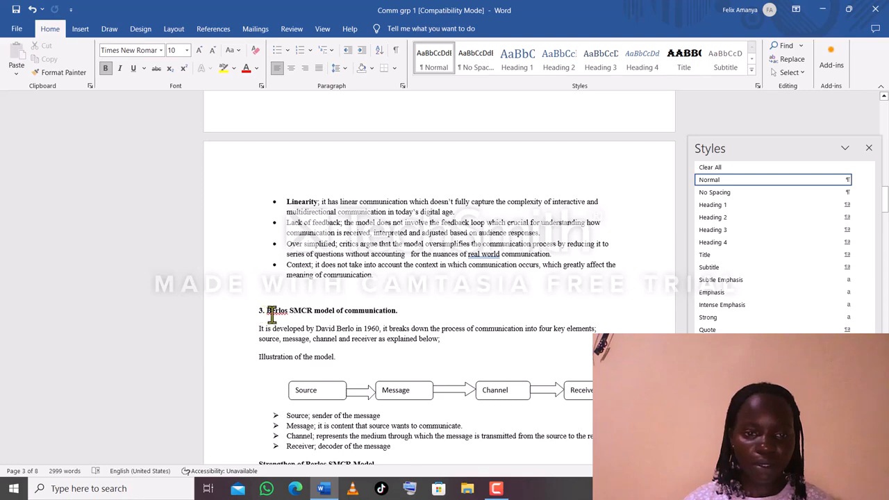
pyautogui.moveTo(267, 311); pyautogui.dragTo(360, 313)
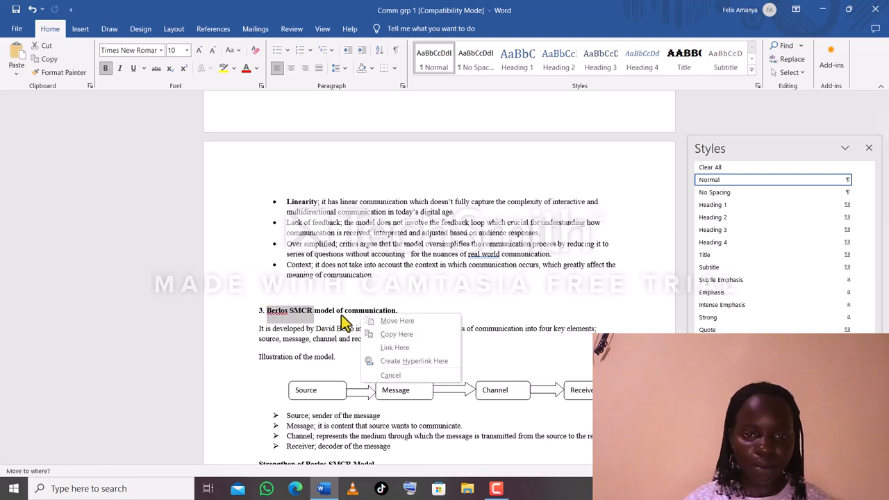
pyautogui.click(289, 296)
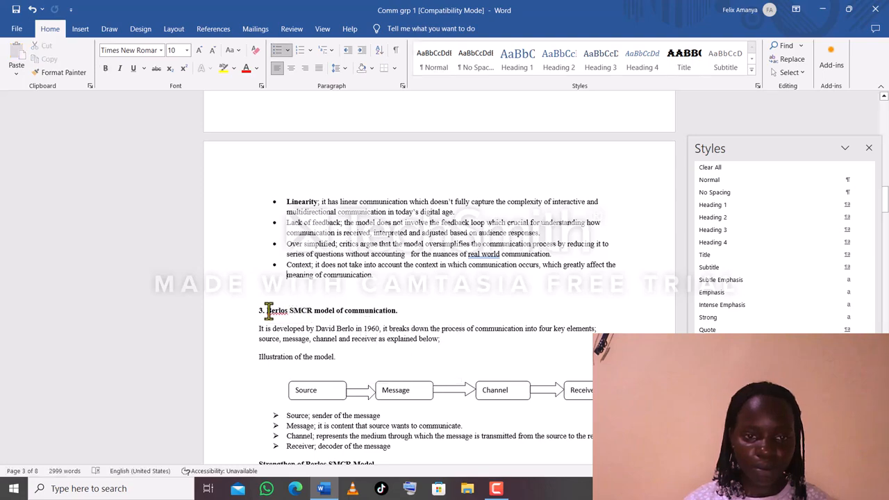
pyautogui.click(268, 312)
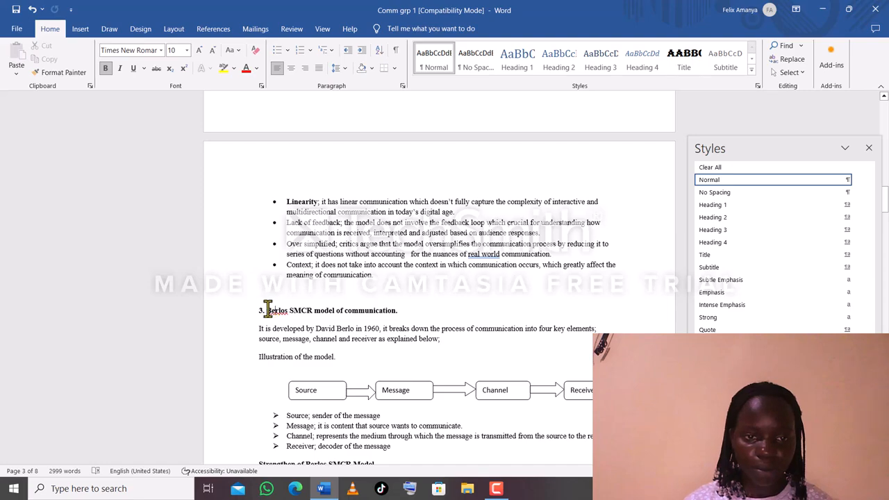
pyautogui.moveTo(268, 311); pyautogui.dragTo(341, 312)
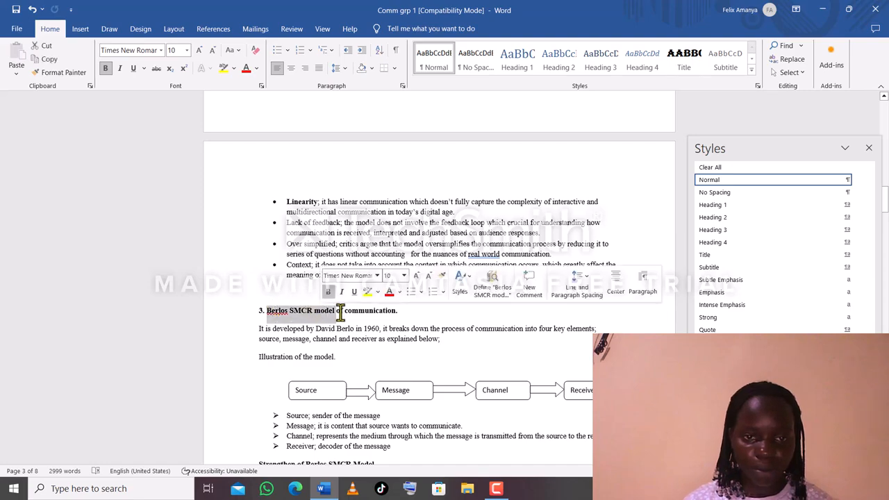
pyautogui.moveTo(413, 312); pyautogui.dragTo(708, 302)
pyautogui.rightClick(733, 301)
pyautogui.rightClick(732, 281)
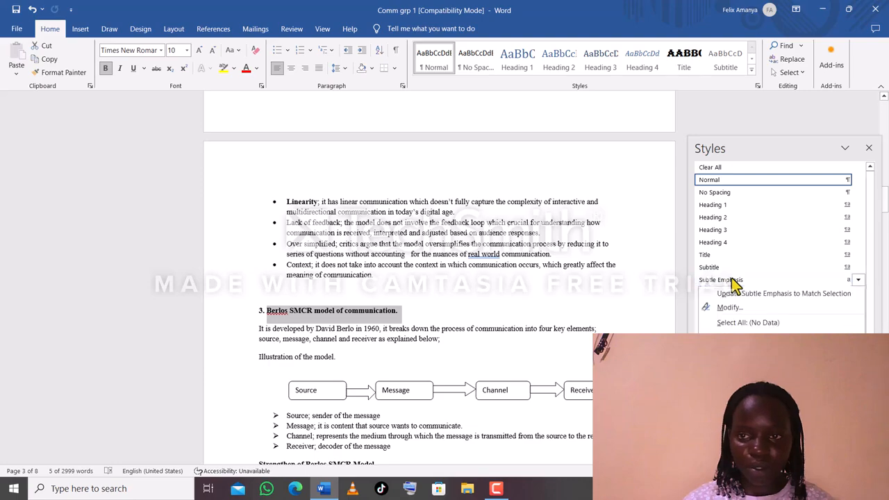
pyautogui.click(723, 222)
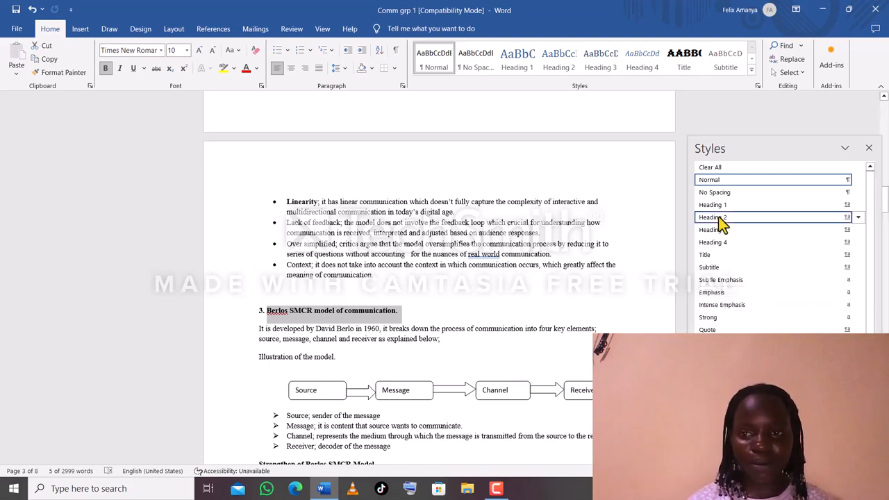
pyautogui.click(722, 223)
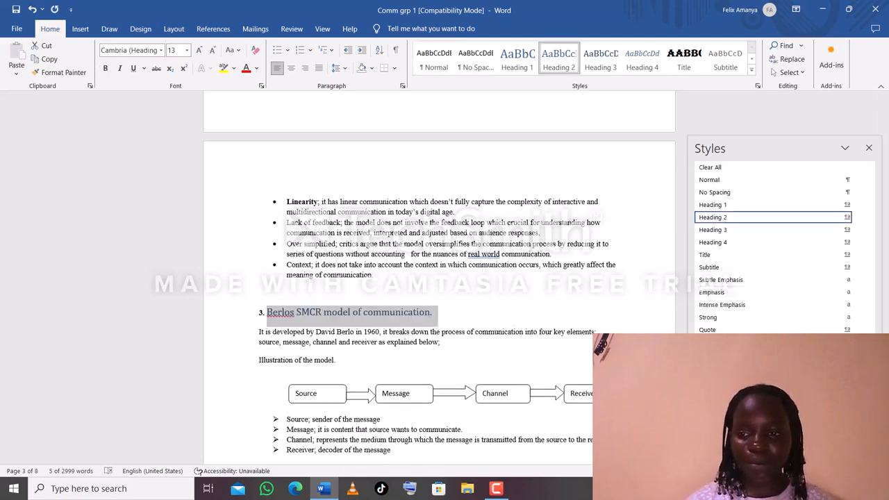
# Step: Apply the Heading 3 style to the whole line "Strengthen of Berlos SMCR Model"
pyautogui.scroll(-5, 439, 278)
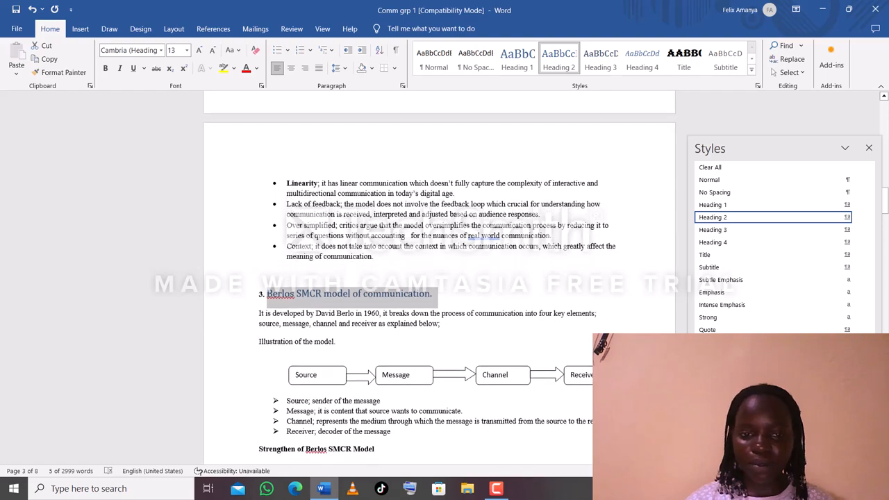
pyautogui.scroll(-1, 439, 278)
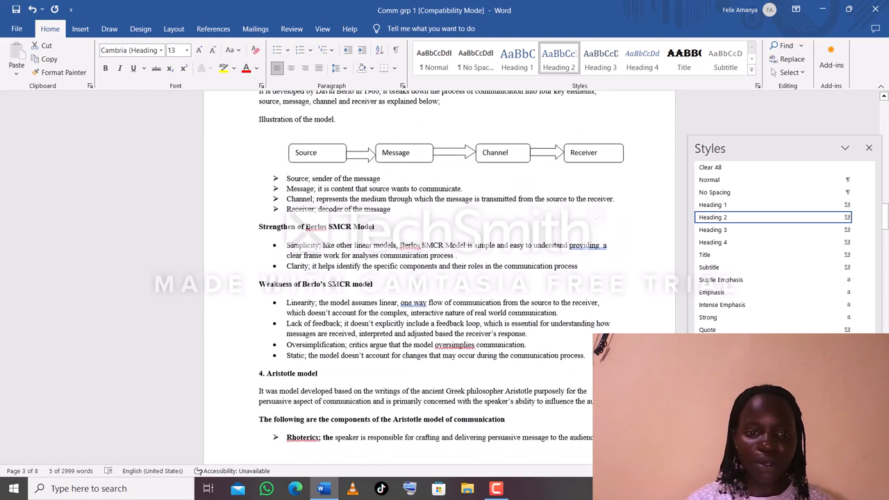
pyautogui.click(258, 227)
pyautogui.moveTo(258, 227); pyautogui.dragTo(266, 228)
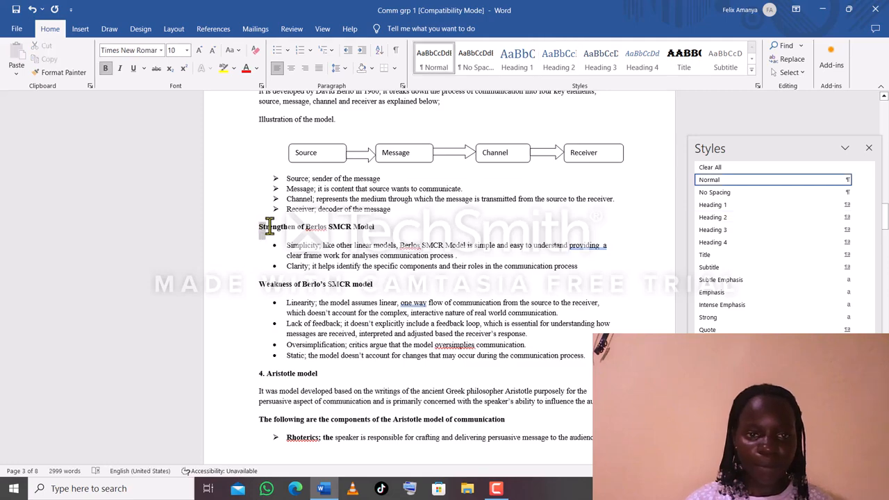
pyautogui.click(288, 236)
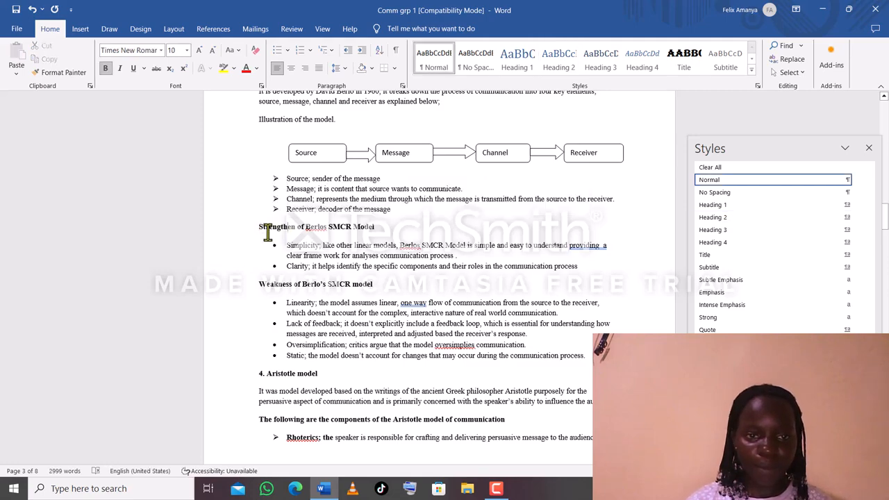
pyautogui.moveTo(258, 227); pyautogui.dragTo(274, 229)
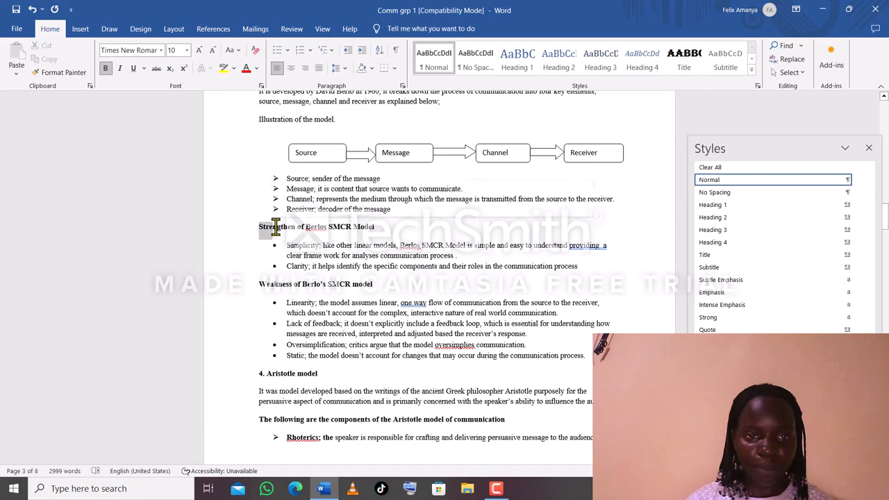
pyautogui.click(275, 232)
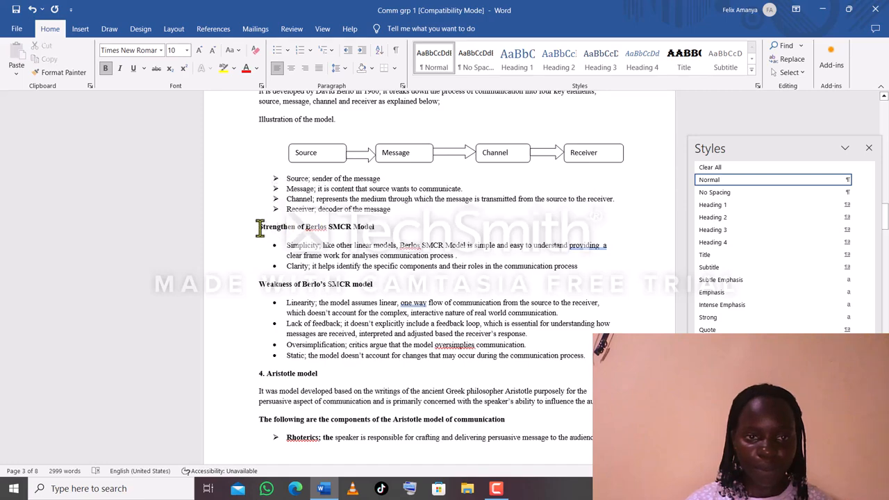
pyautogui.rightClick(260, 228)
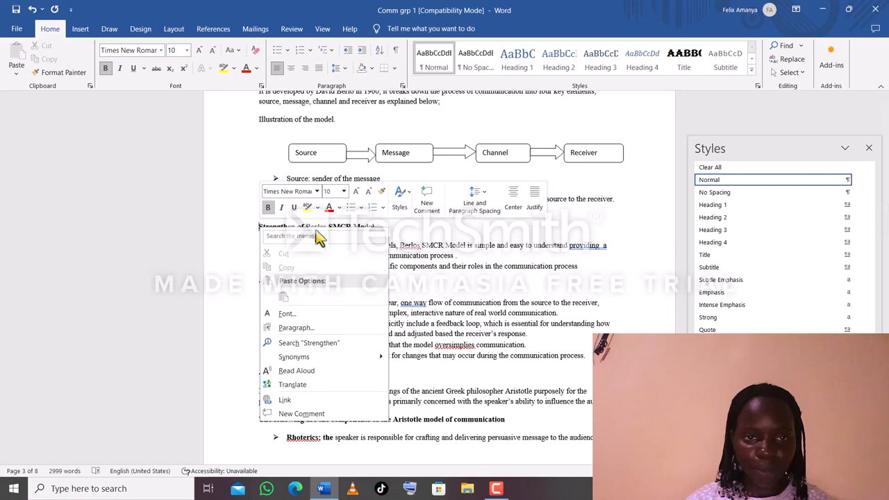
pyautogui.click(420, 239)
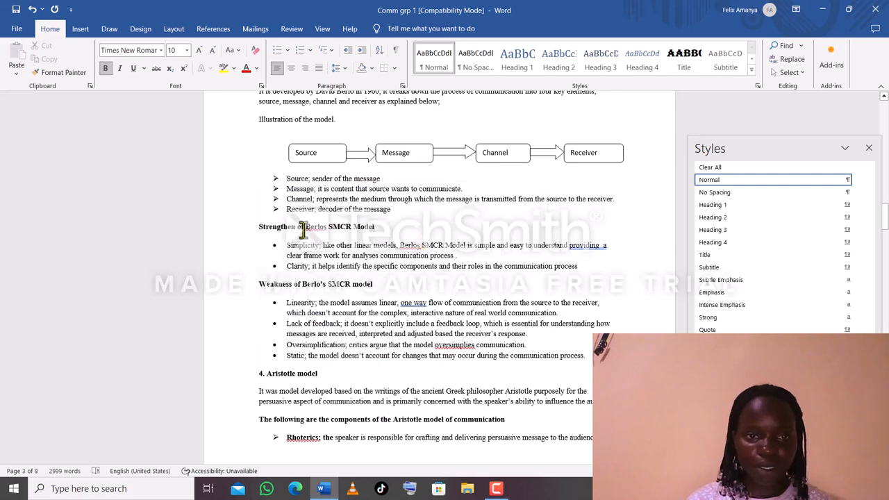
pyautogui.moveTo(259, 230); pyautogui.dragTo(371, 224)
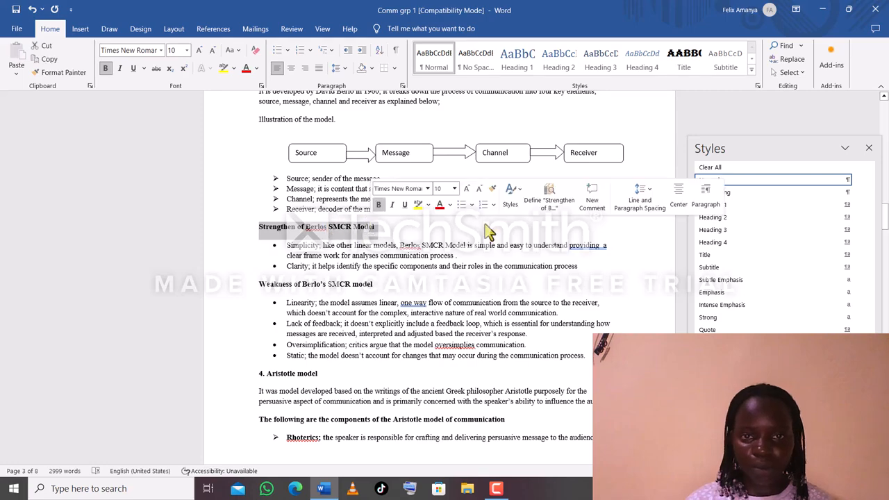
pyautogui.click(707, 235)
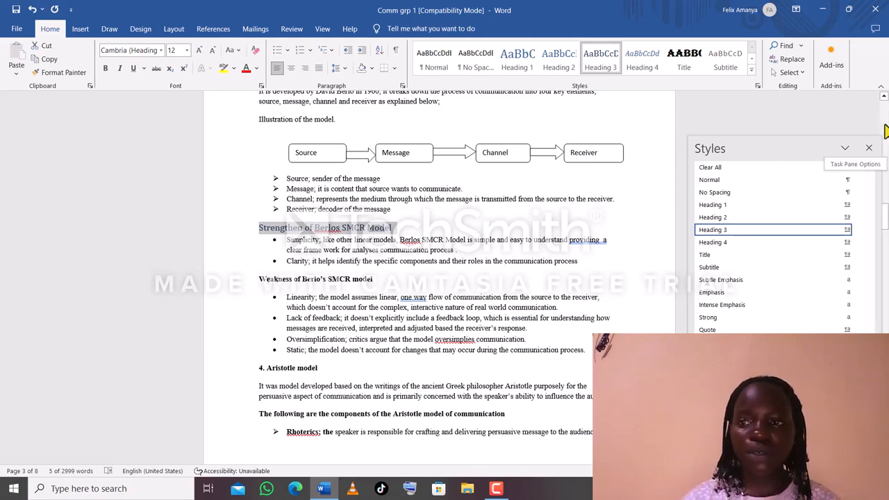
# Step: Delete the empty line above the title "Model of communications" on the first page
pyautogui.scroll(8, 885, 111)
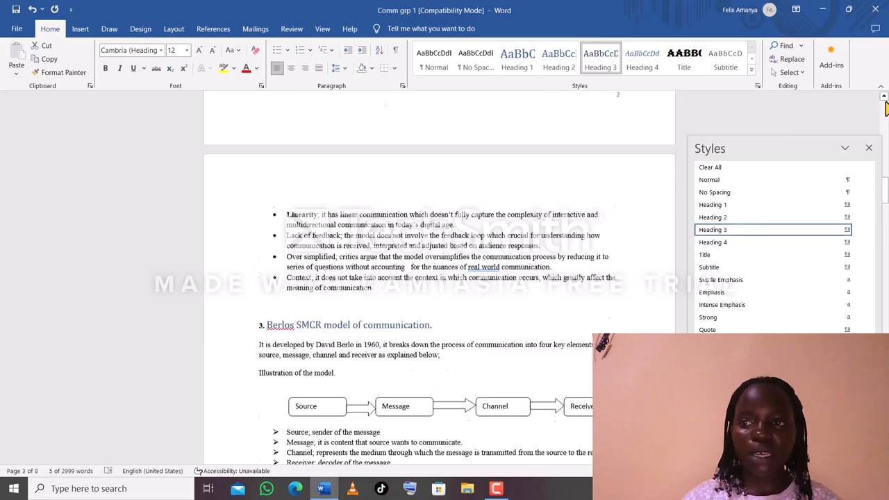
pyautogui.scroll(10, 886, 106)
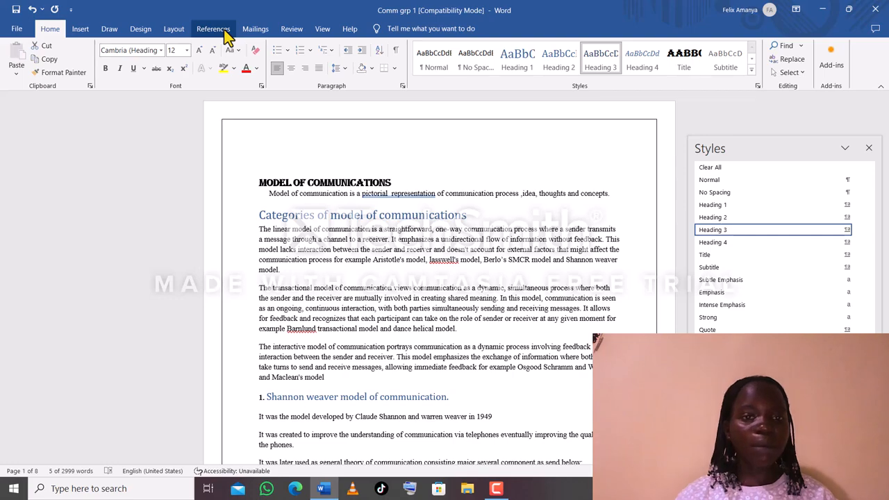
pyautogui.click(259, 166)
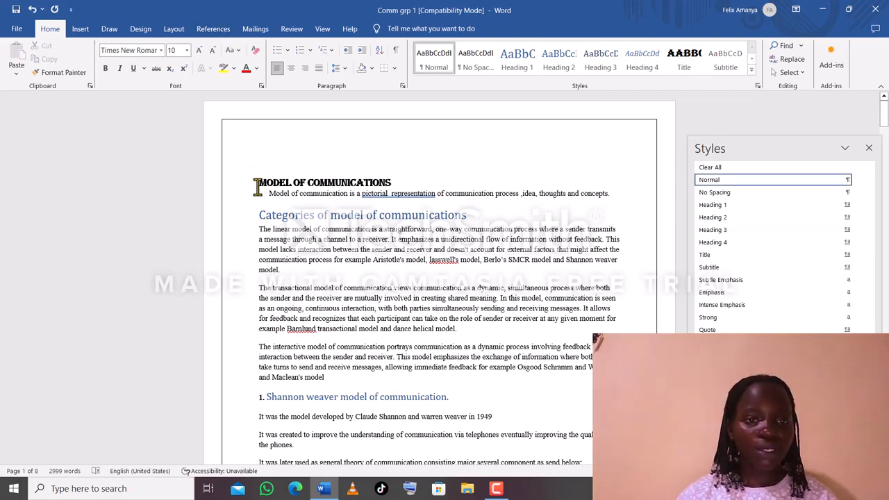
pyautogui.click(258, 185)
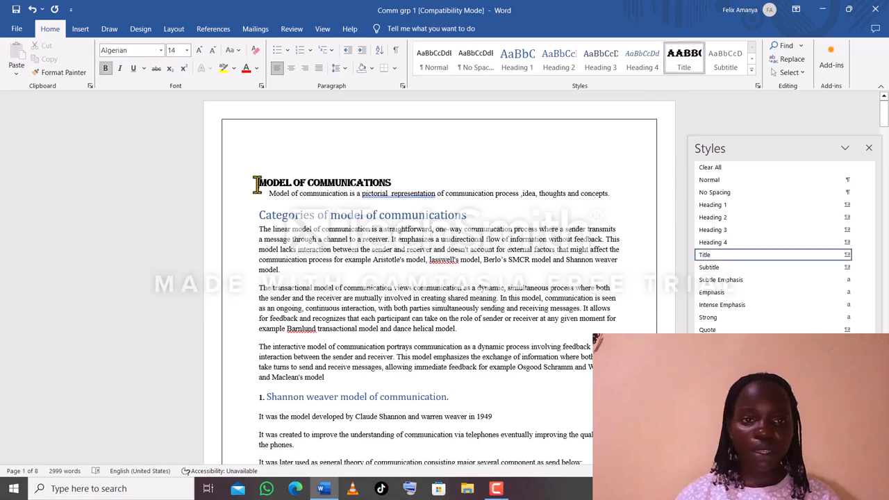
pyautogui.press('BackSpace')
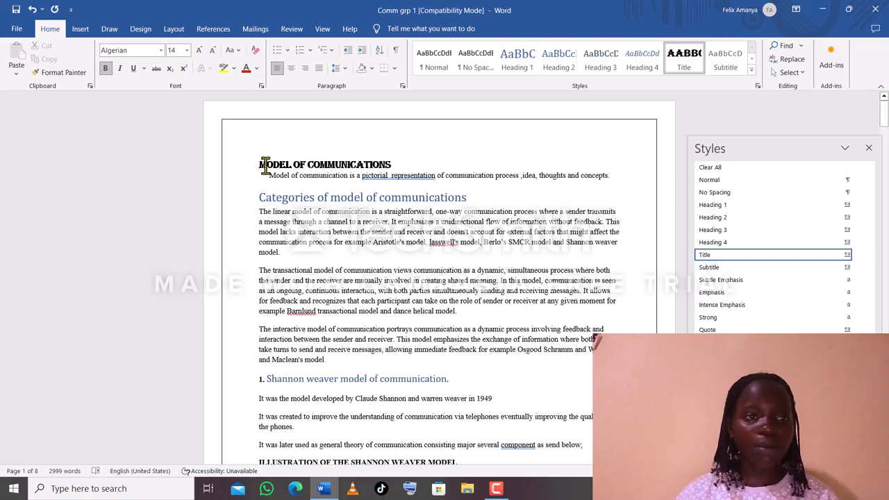
# Step: Insert a page break before the title "Model of communications" and place the cursor on the blank page in front of it
pyautogui.click(79, 29)
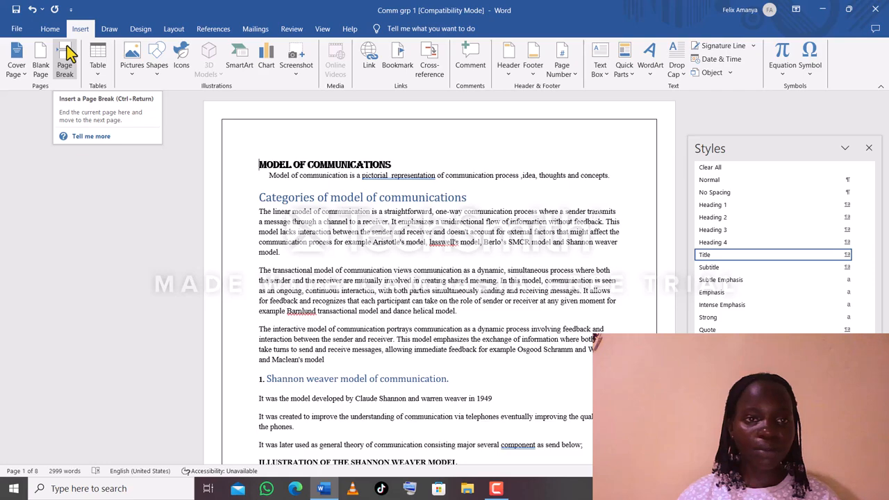
pyautogui.click(66, 56)
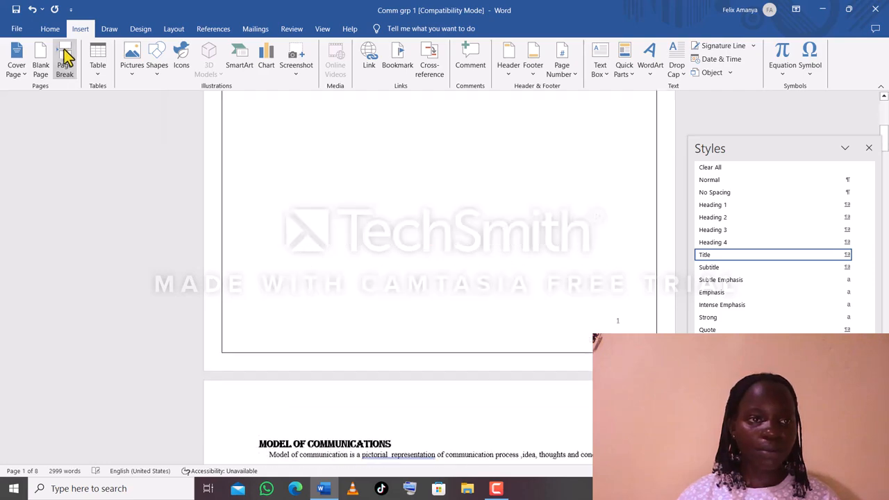
pyautogui.click(366, 186)
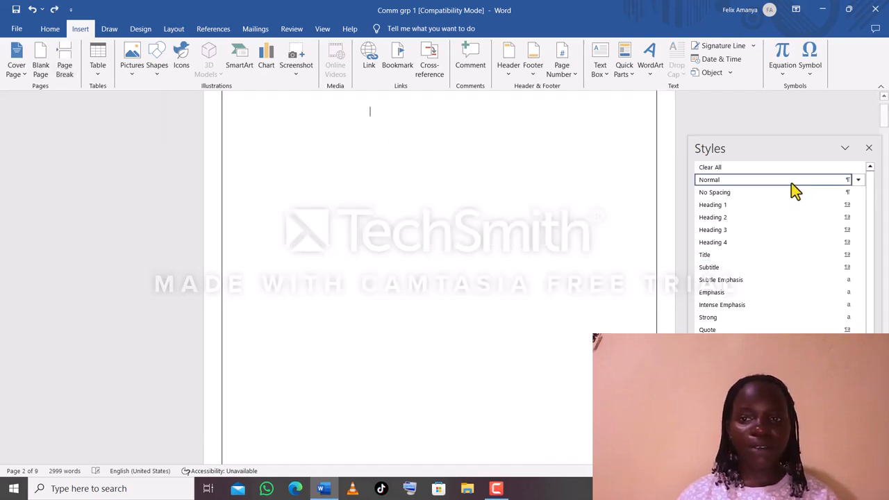
pyautogui.click(884, 99)
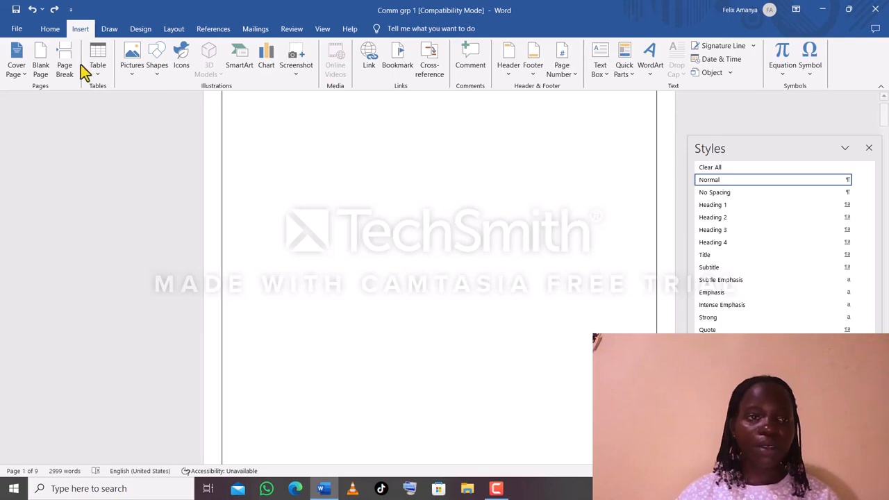
pyautogui.click(208, 29)
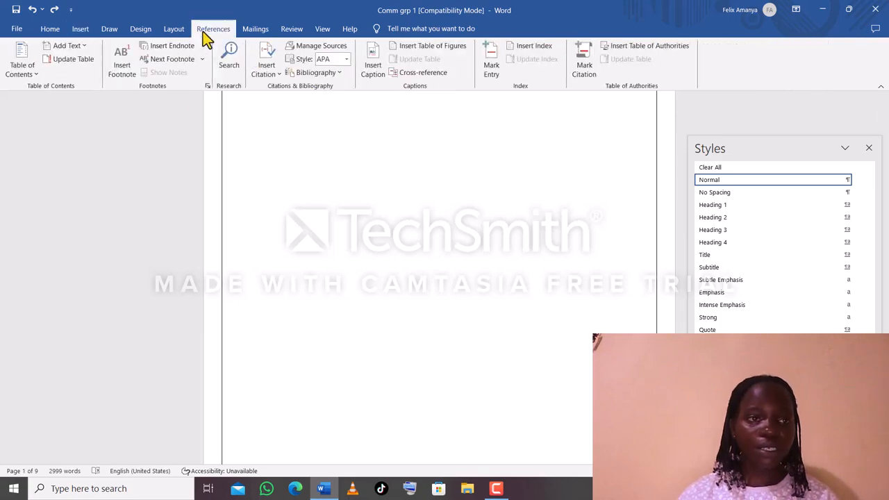
pyautogui.click(22, 70)
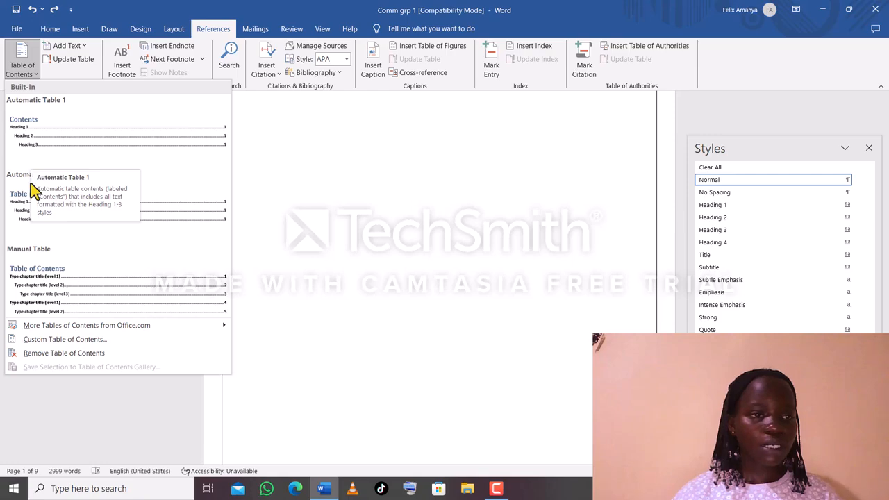
pyautogui.click(30, 343)
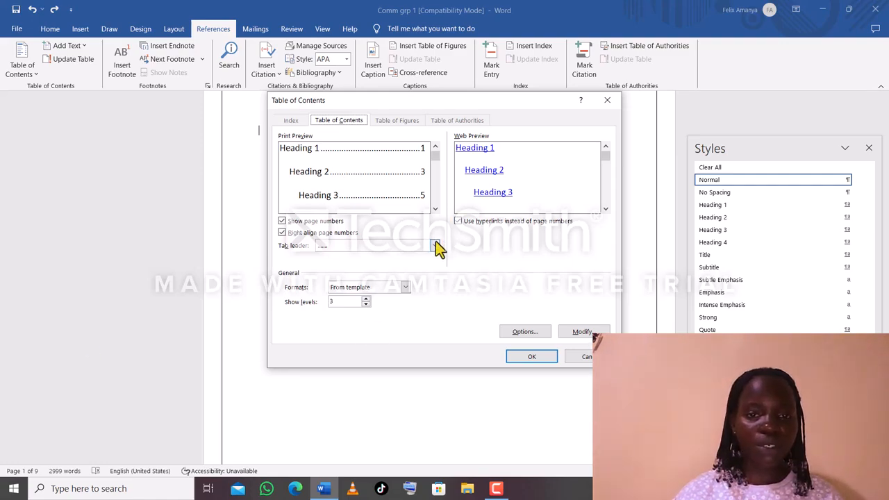
pyautogui.click(434, 245)
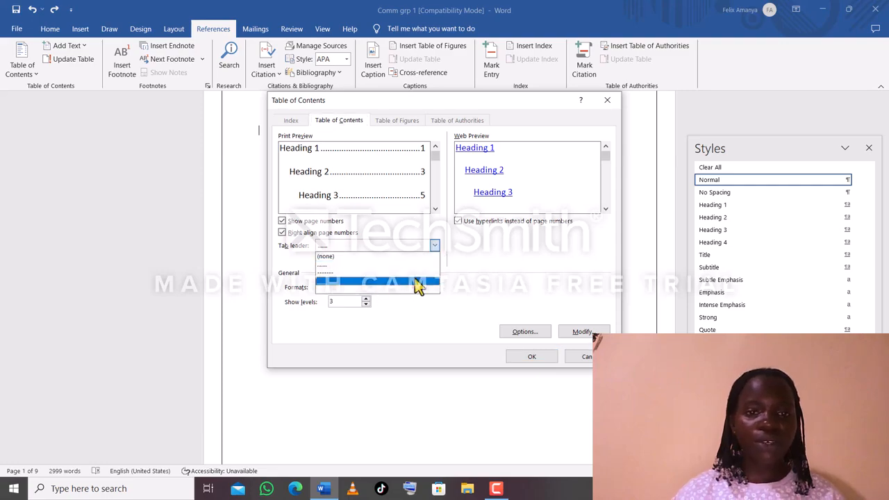
pyautogui.click(452, 252)
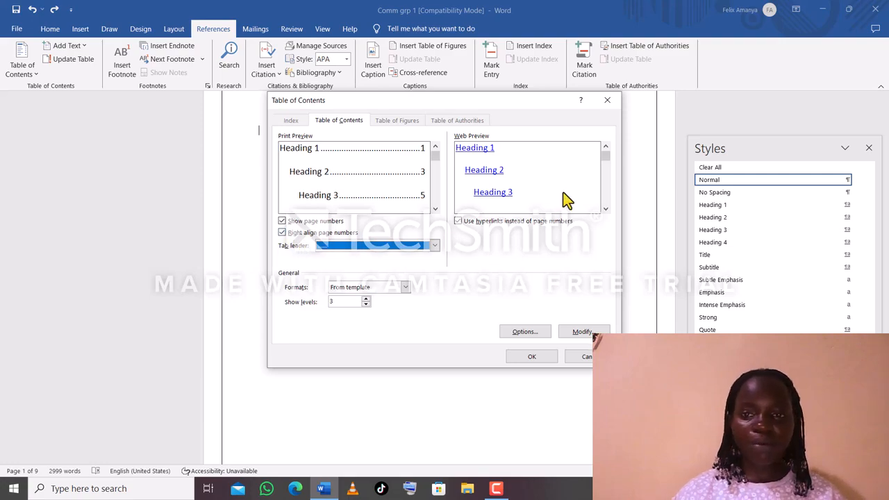
pyautogui.click(608, 102)
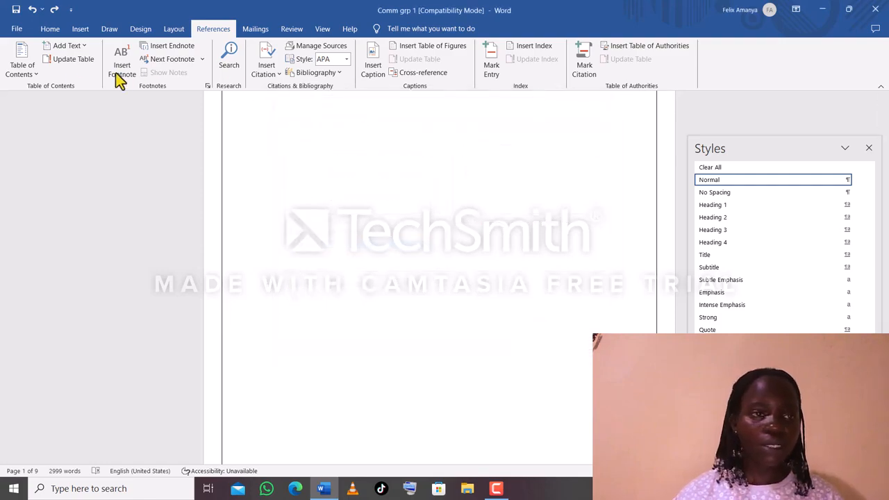
# Step: Insert the built-in Automatic Table 1 table of contents on the blank first page
pyautogui.click(35, 75)
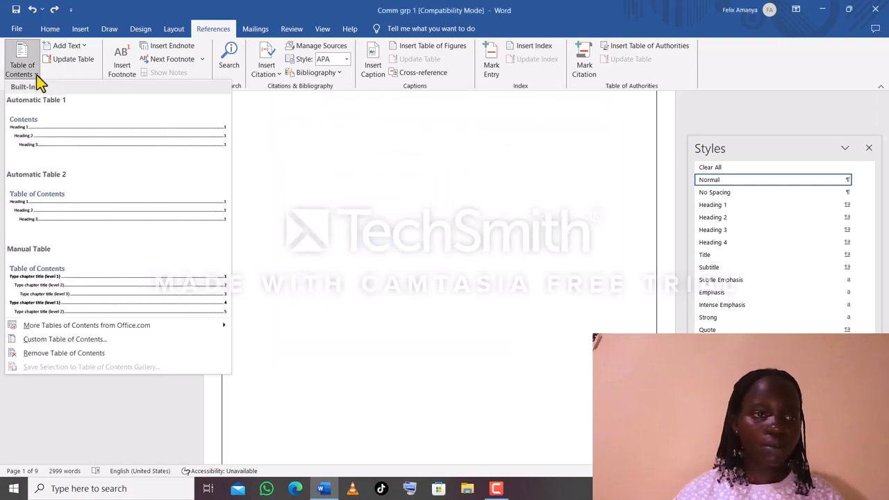
pyautogui.click(35, 118)
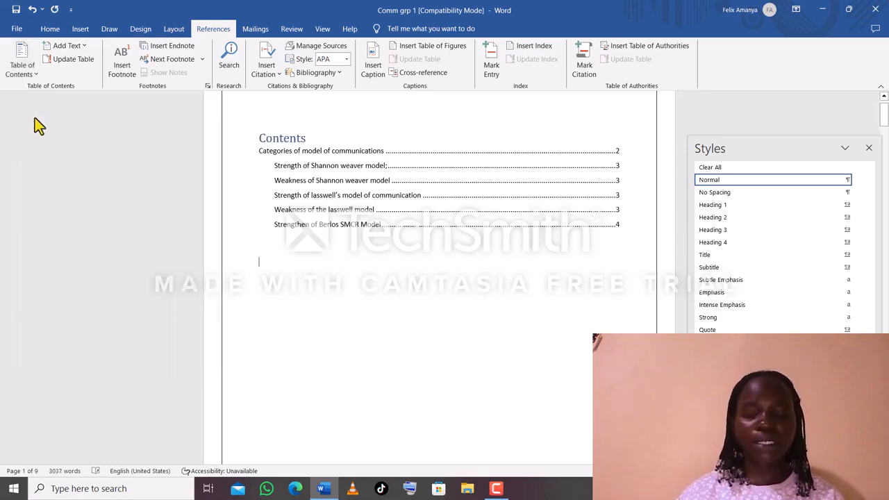